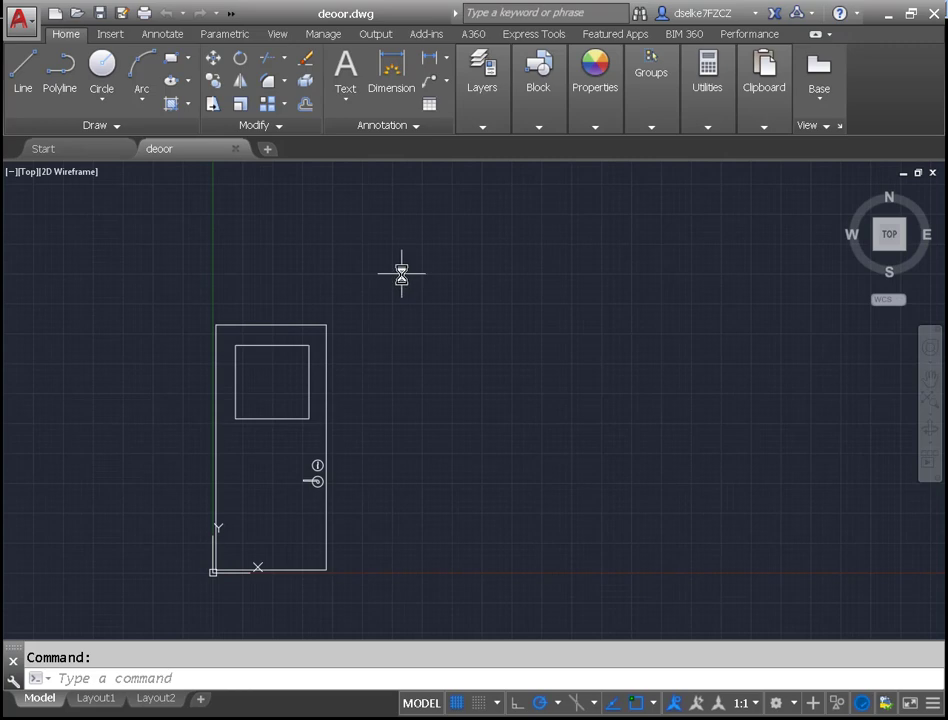
# - Try erasing the entire door drawing with a window selection, and undo the erase
pyautogui.write('E')
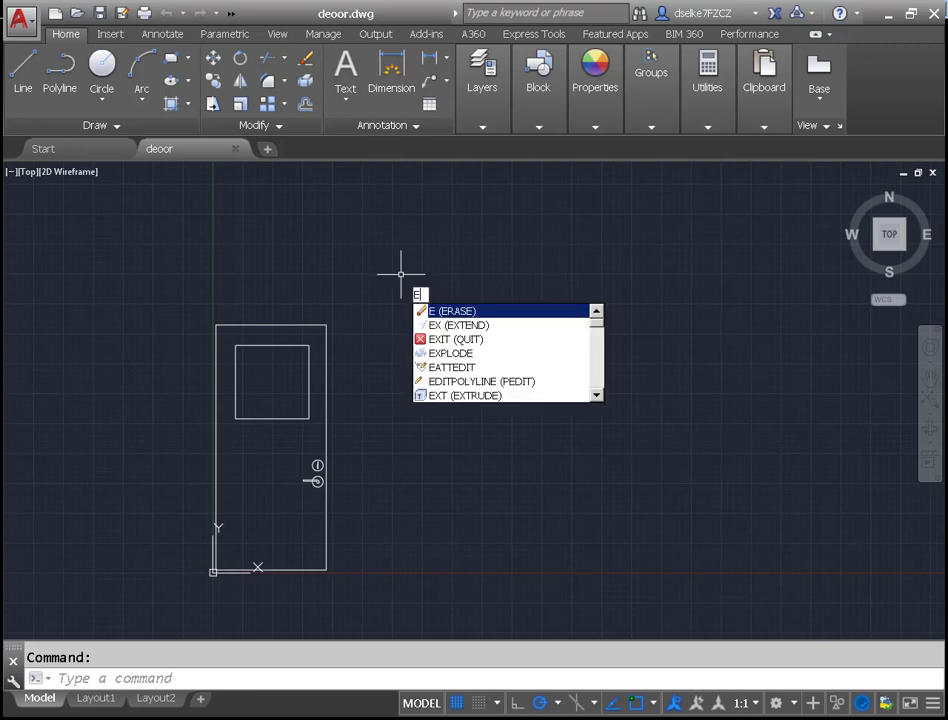
pyautogui.click(447, 313)
pyautogui.click(152, 267)
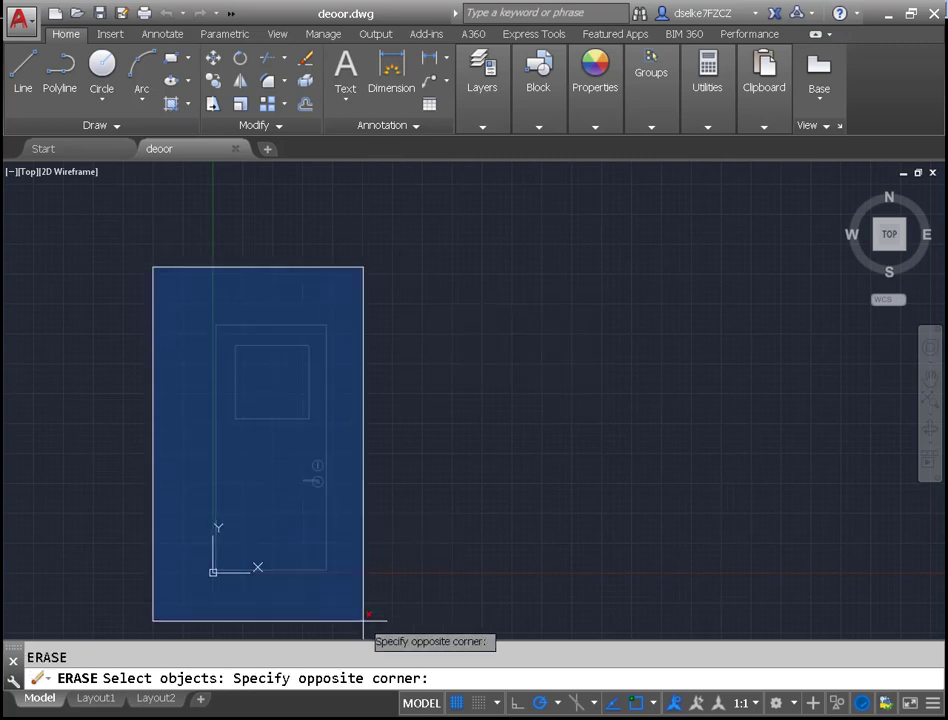
pyautogui.click(405, 605)
pyautogui.press('Return')
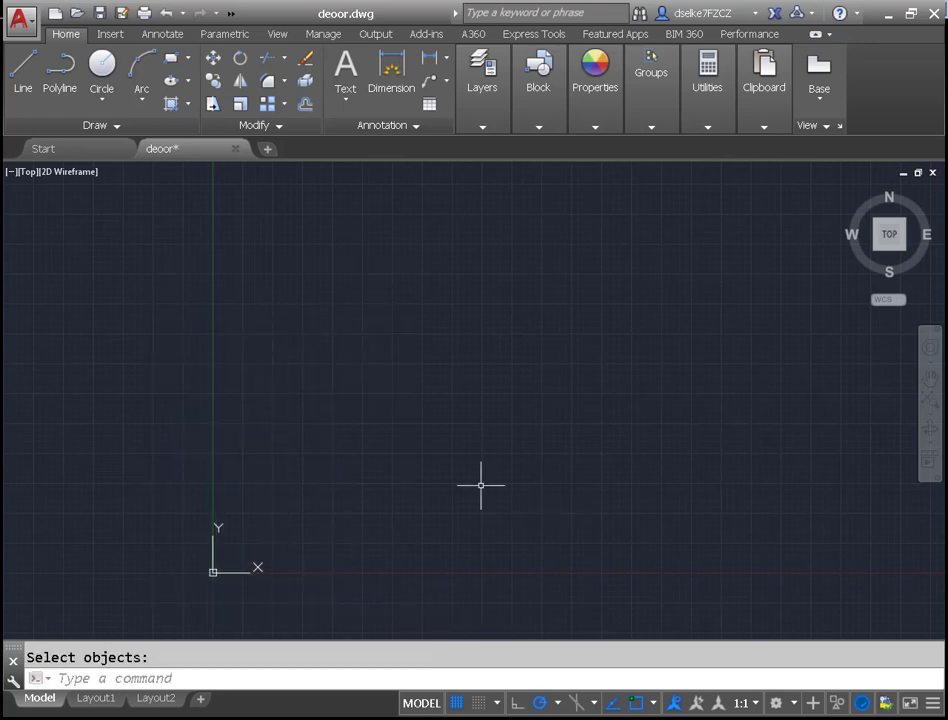
pyautogui.hotkey('ctrl', 'z')
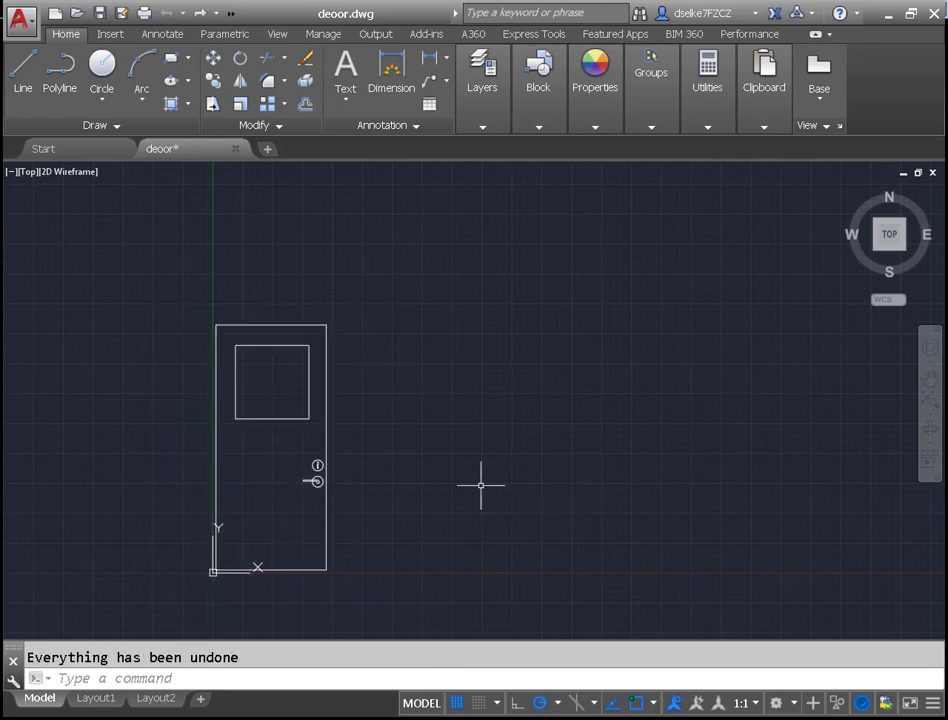
pyautogui.moveTo(415, 603)
pyautogui.mouseDown()
pyautogui.moveTo(200, 263)
pyautogui.moveTo(74, 628)
pyautogui.moveTo(152, 614)
pyautogui.mouseUp()
pyautogui.rightClick(443, 405)
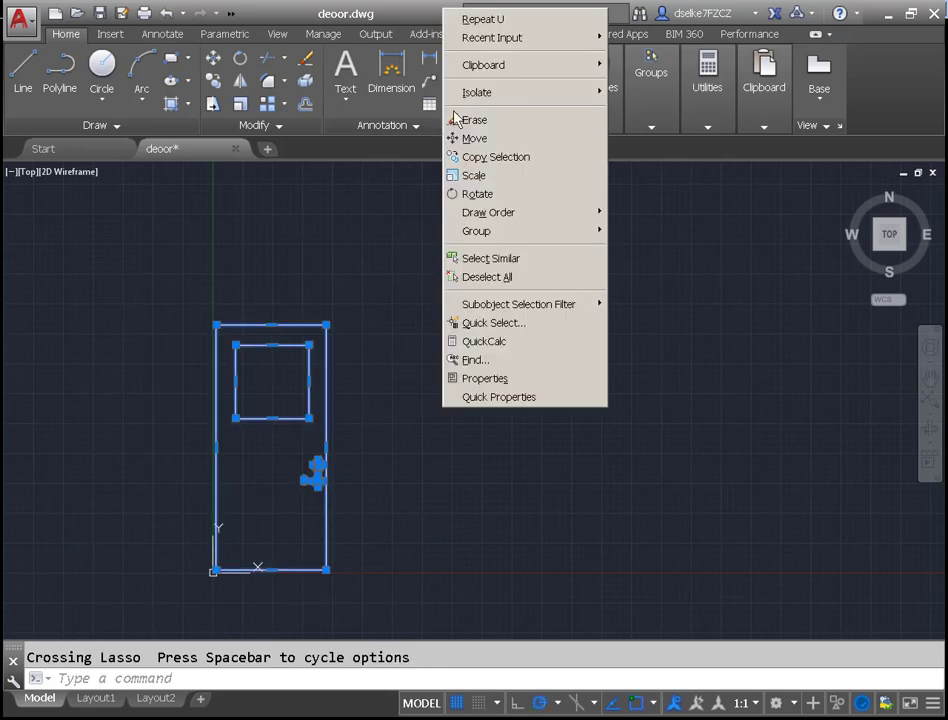
pyautogui.click(505, 21)
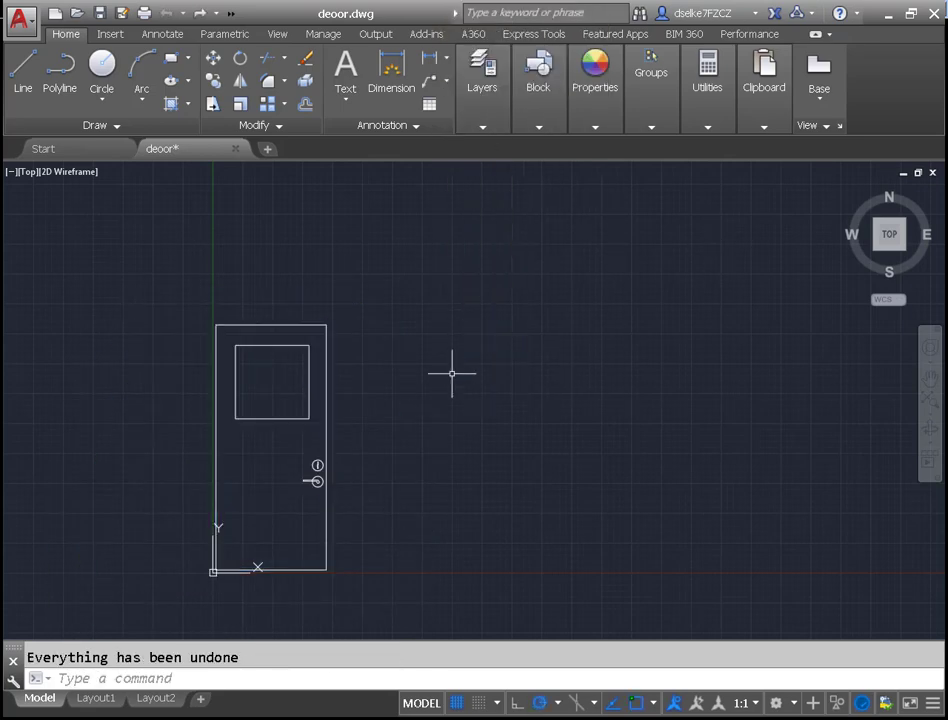
# - Erase all the door geometry, including the outline, window, lock and handle, to leave an empty drawing
pyautogui.write('e')
pyautogui.press('Return')
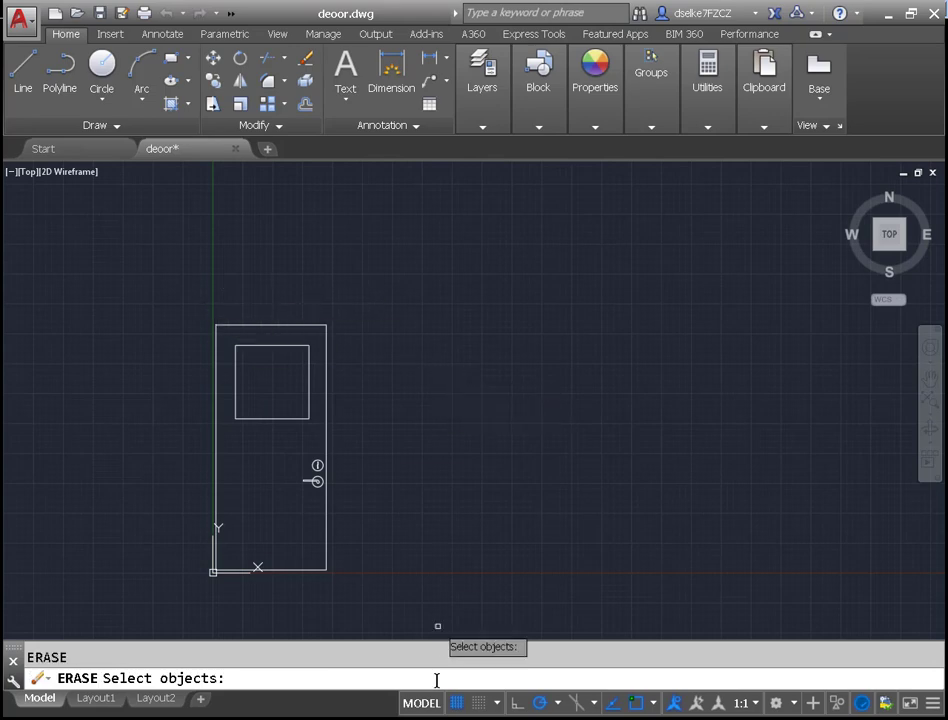
pyautogui.moveTo(361, 582)
pyautogui.mouseDown()
pyautogui.moveTo(178, 267)
pyautogui.moveTo(265, 582)
pyautogui.moveTo(442, 201)
pyautogui.moveTo(22, 437)
pyautogui.moveTo(85, 620)
pyautogui.moveTo(383, 603)
pyautogui.moveTo(370, 590)
pyautogui.mouseUp()
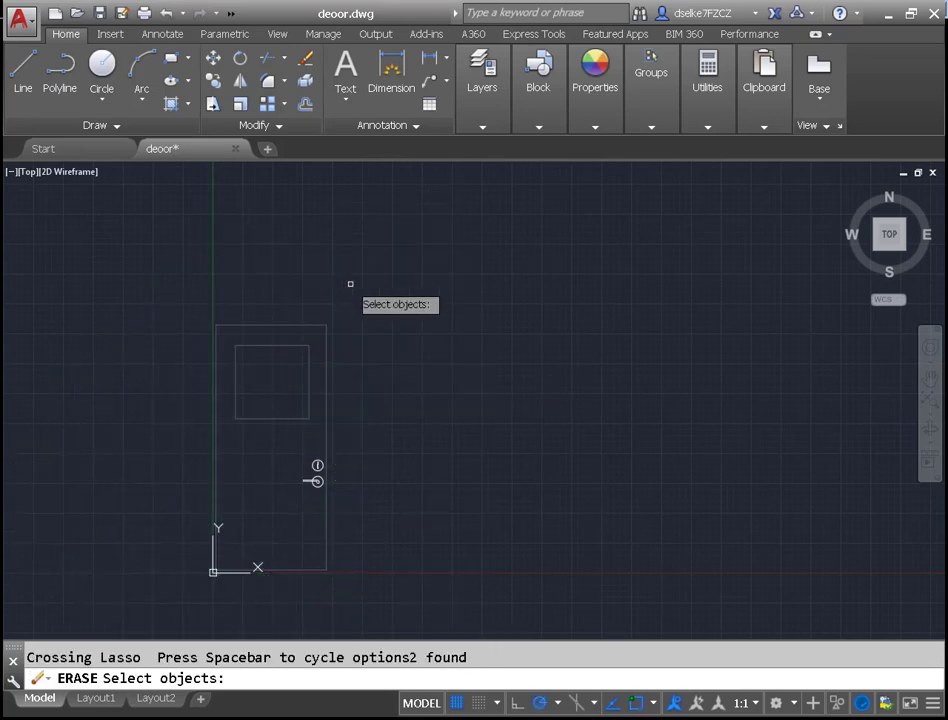
pyautogui.moveTo(322, 277)
pyautogui.mouseDown()
pyautogui.moveTo(78, 398)
pyautogui.moveTo(159, 628)
pyautogui.moveTo(470, 607)
pyautogui.moveTo(485, 598)
pyautogui.mouseUp()
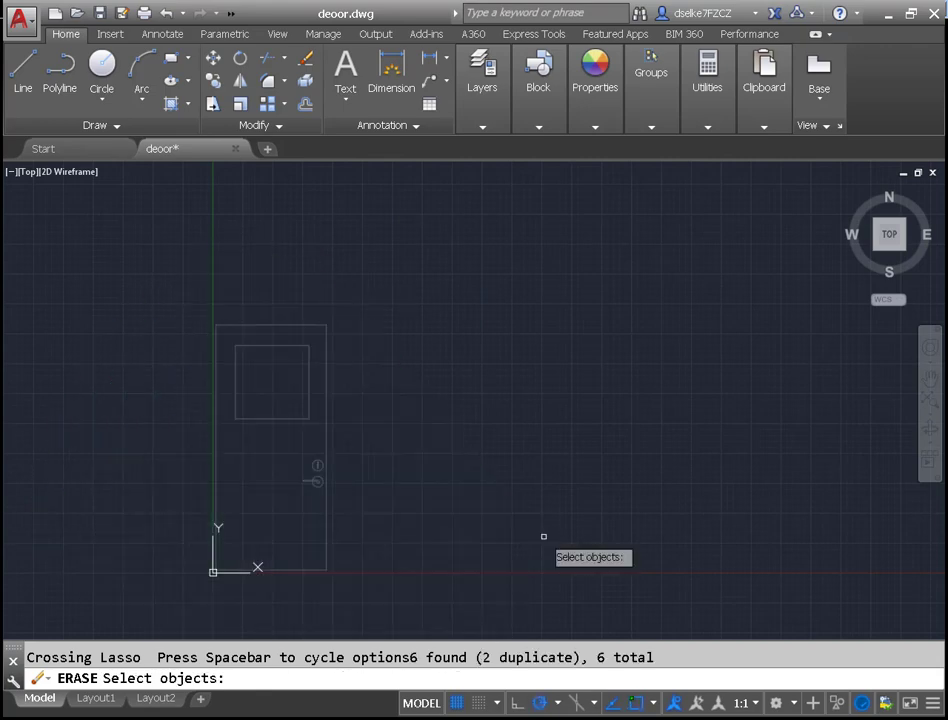
pyautogui.moveTo(150, 292)
pyautogui.mouseDown()
pyautogui.moveTo(501, 624)
pyautogui.moveTo(63, 554)
pyautogui.moveTo(103, 427)
pyautogui.mouseUp()
pyautogui.press('Return')
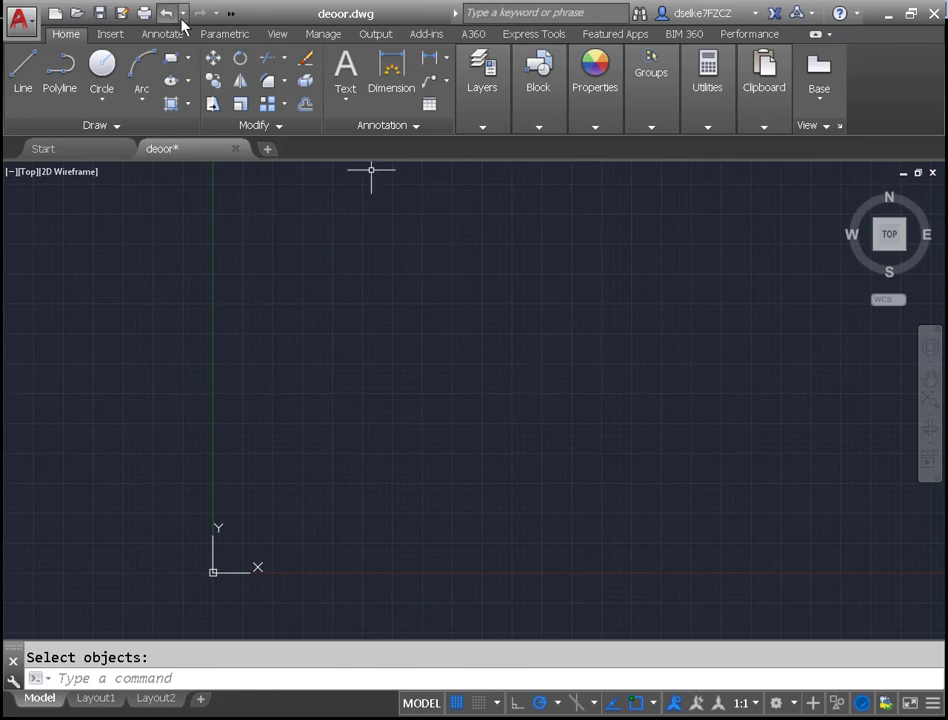
# - Save the emptied drawing as a new file named "arch template" in the campus folder
pyautogui.click(17, 28)
pyautogui.click(61, 231)
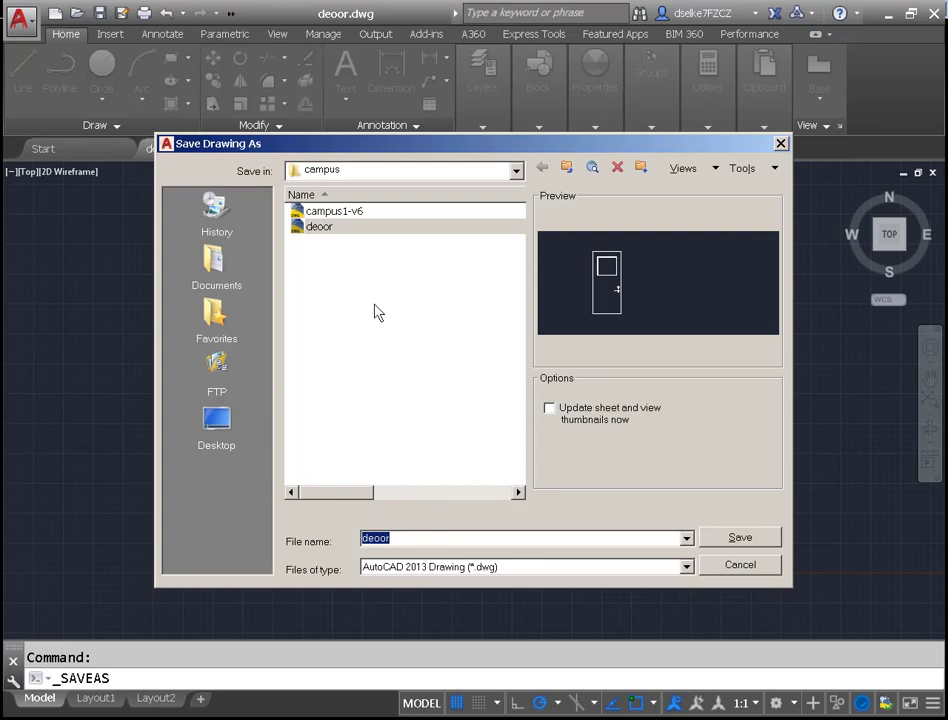
pyautogui.press('BackSpace')
pyautogui.write('arch te')
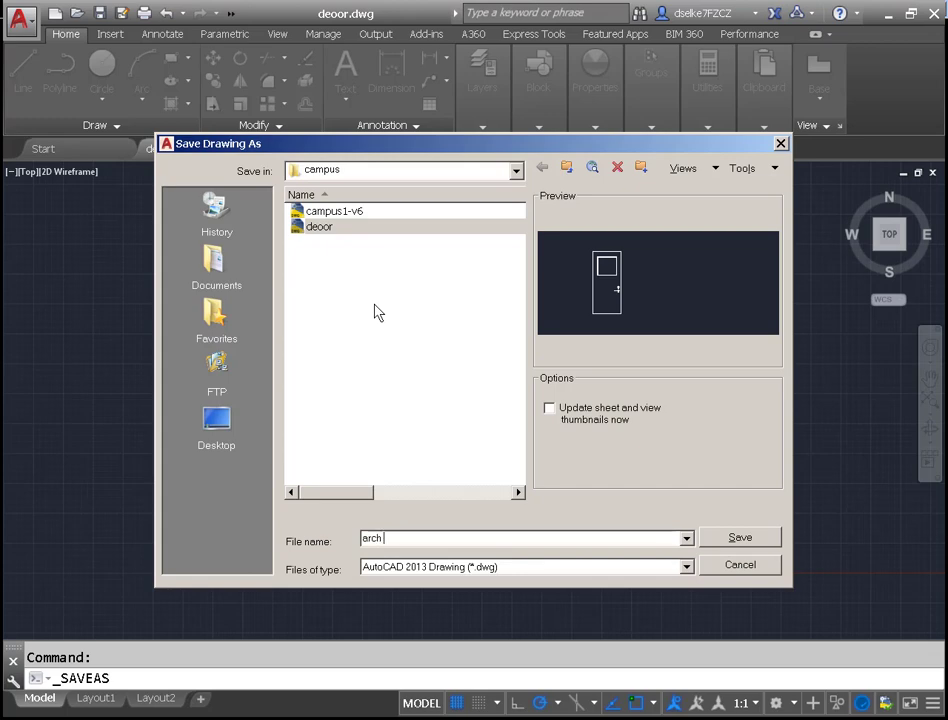
pyautogui.write('mplate')
pyautogui.click(741, 539)
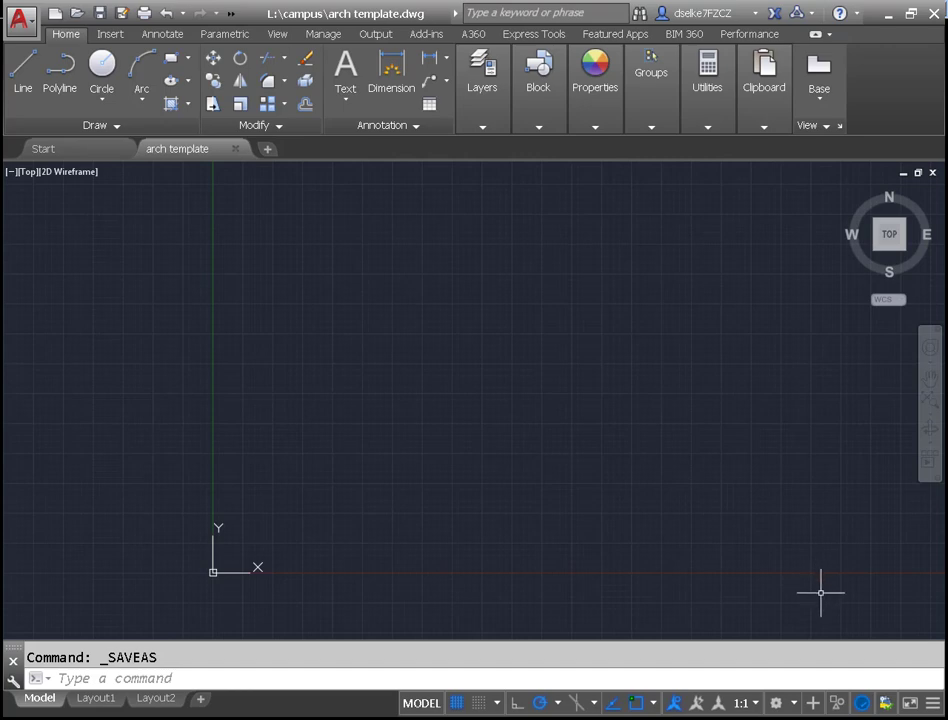
# - Set the length precision of the architectural drawing units to 0'-0 1/16"
pyautogui.write('UNITS')
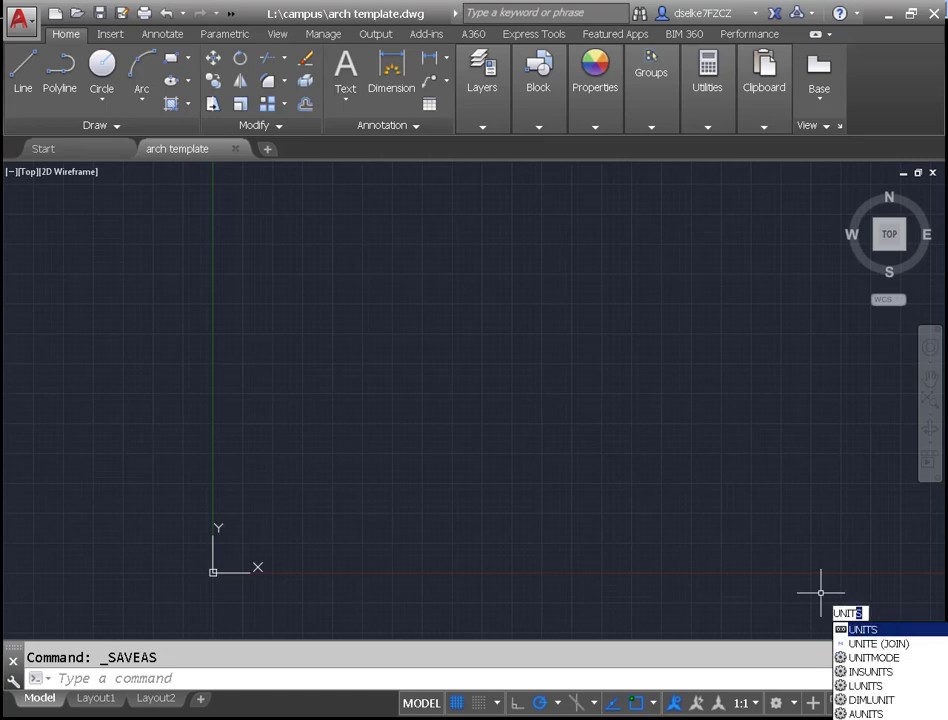
pyautogui.press('Return')
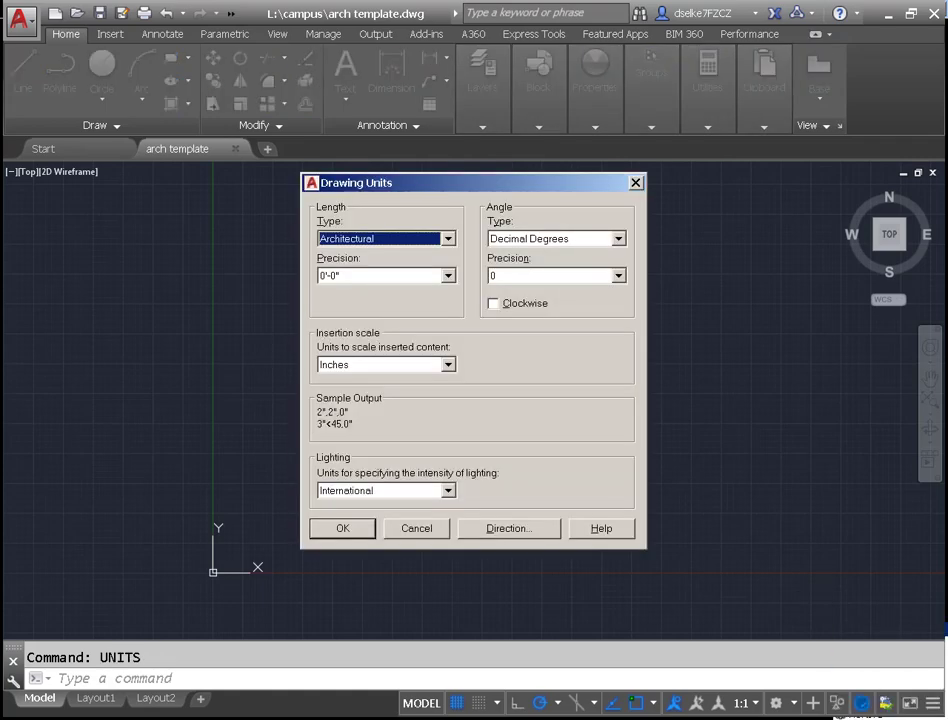
pyautogui.click(449, 276)
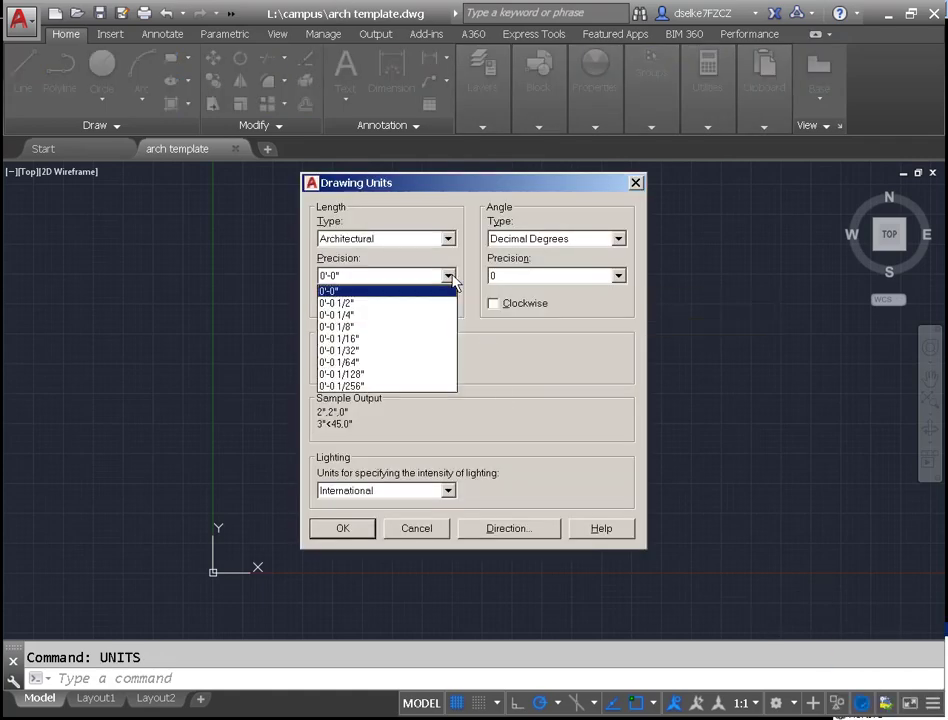
pyautogui.click(381, 339)
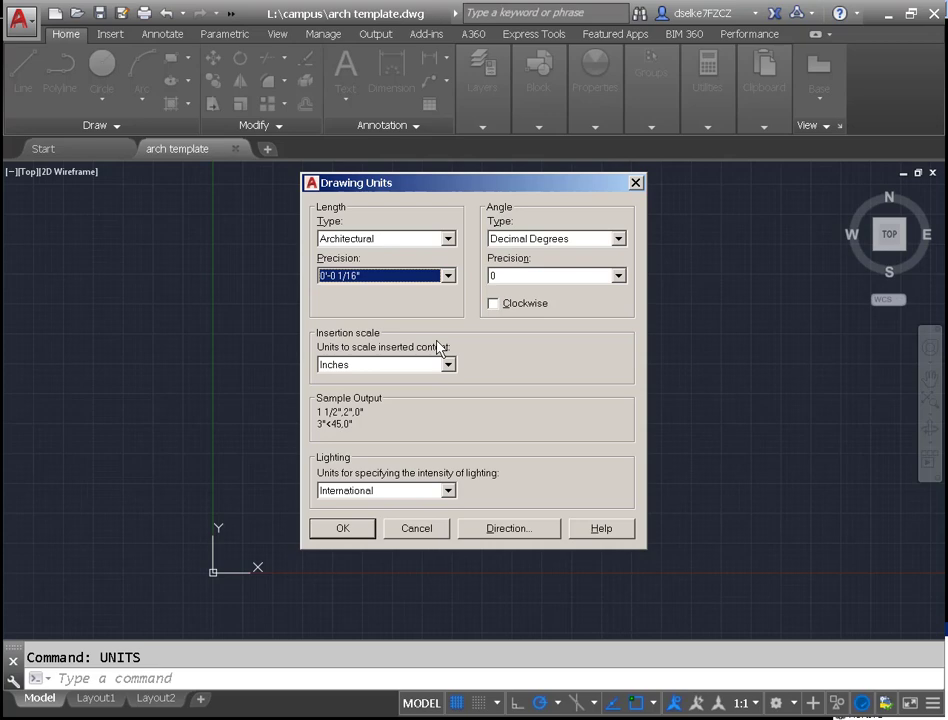
pyautogui.click(333, 528)
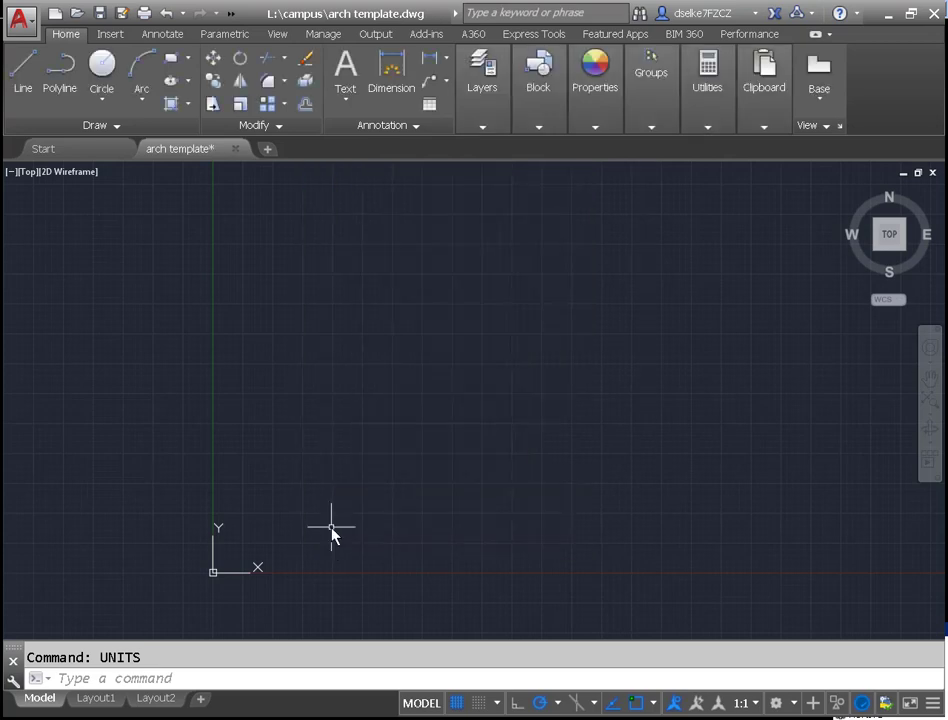
pyautogui.write('LIMITS')
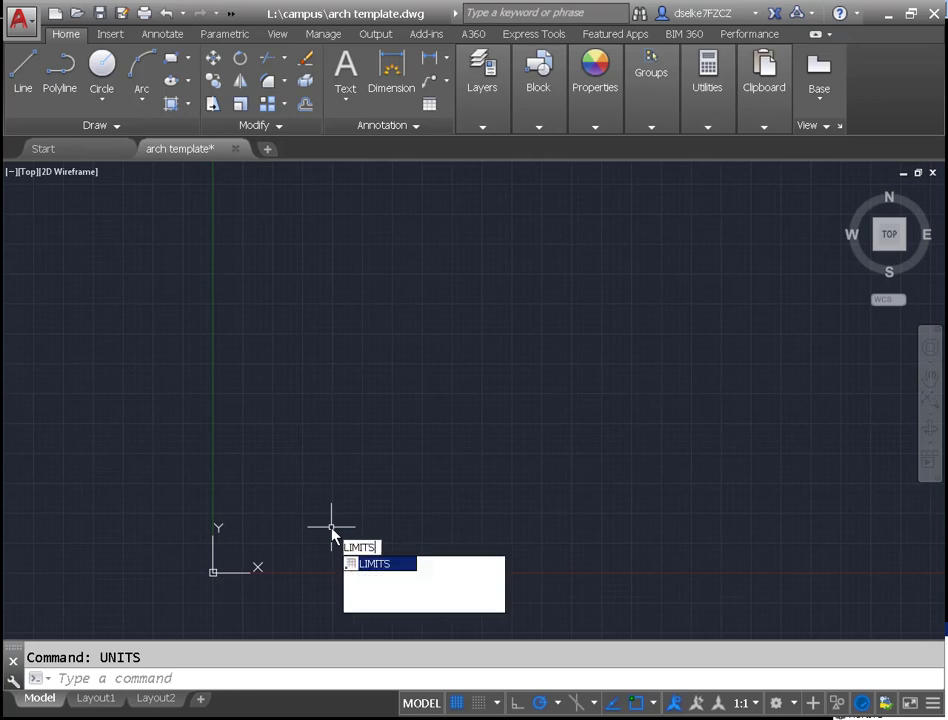
pyautogui.press('Return')
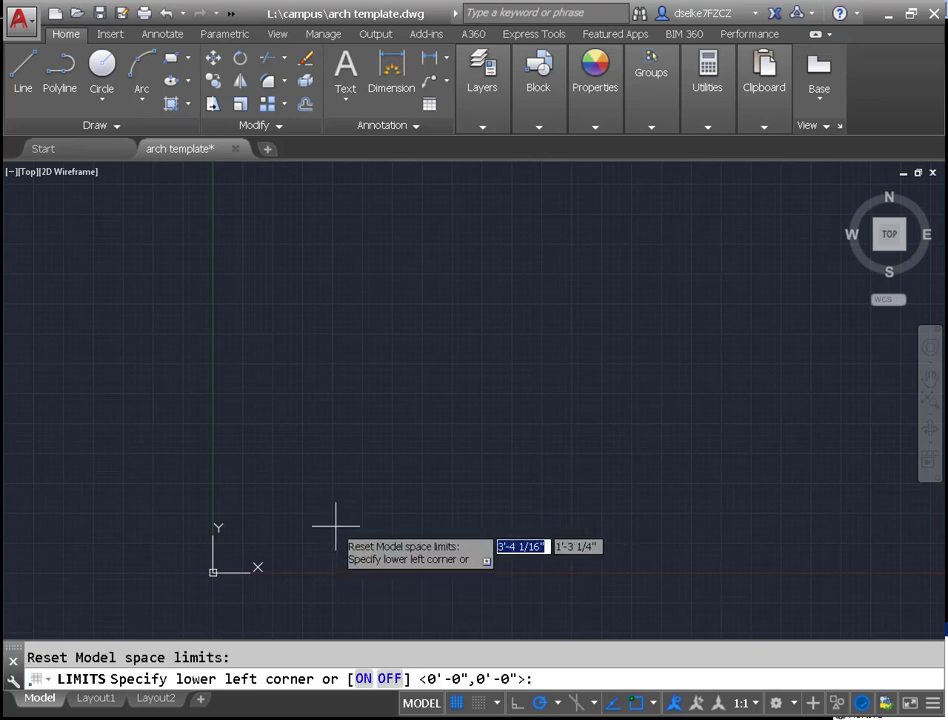
pyautogui.press('Return')
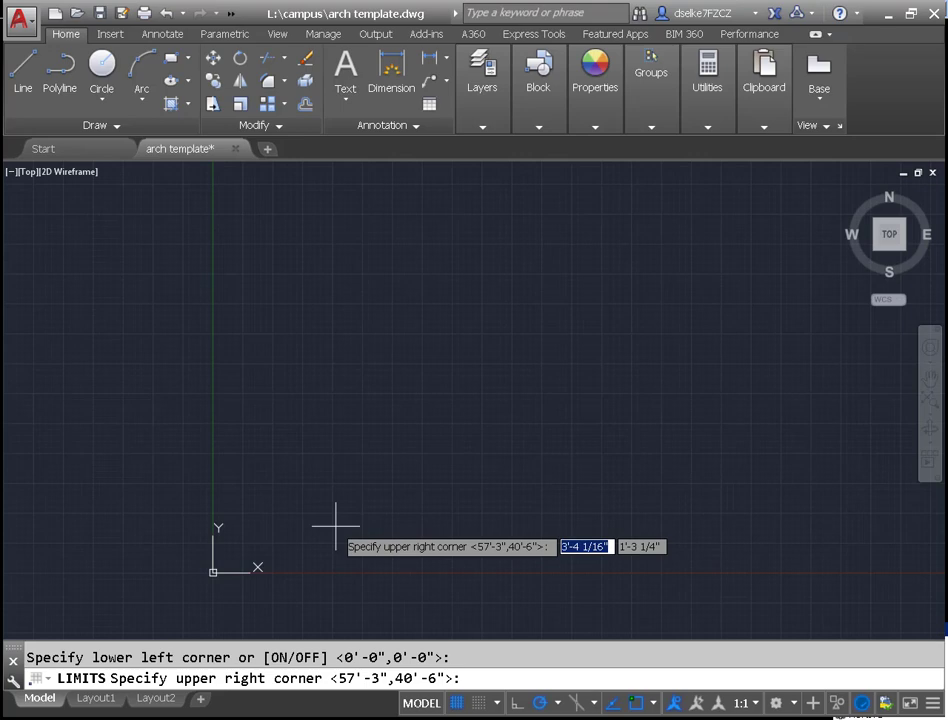
pyautogui.write('68')
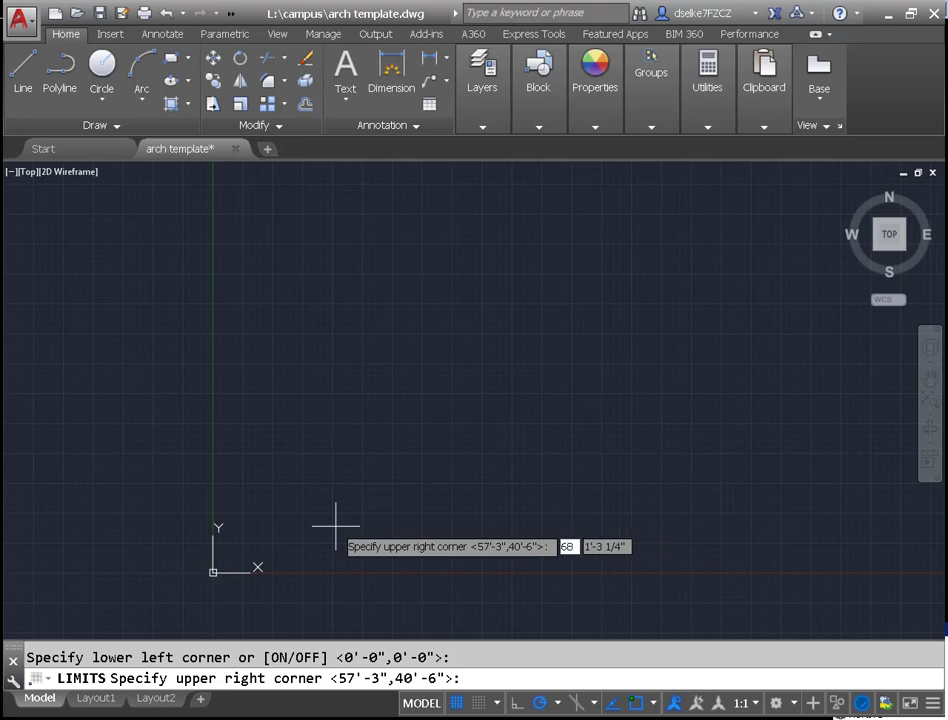
pyautogui.press('Tab')
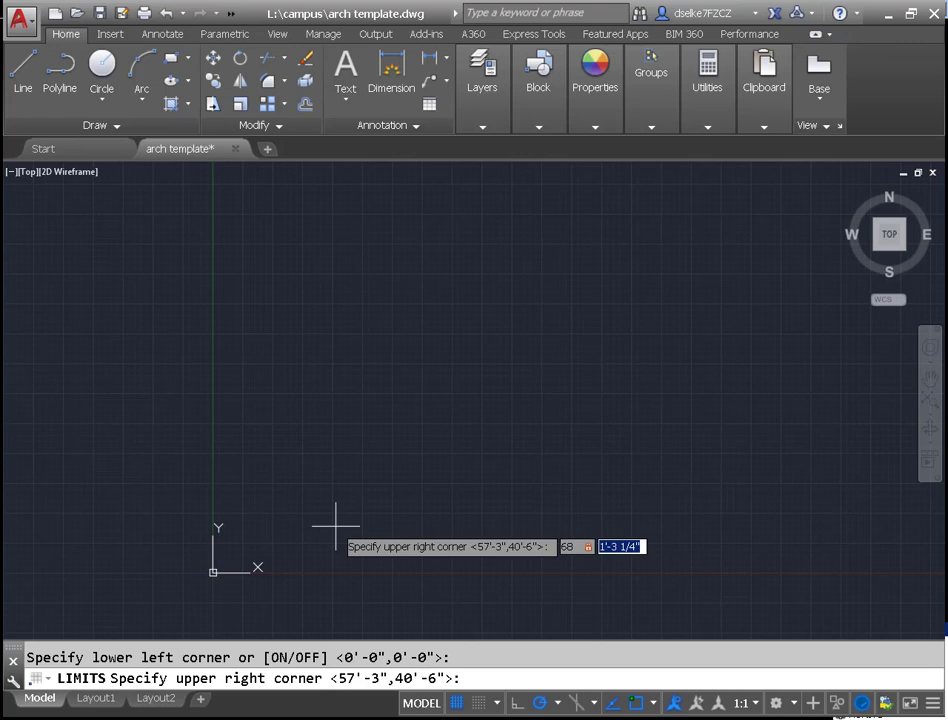
pyautogui.press('BackSpace')
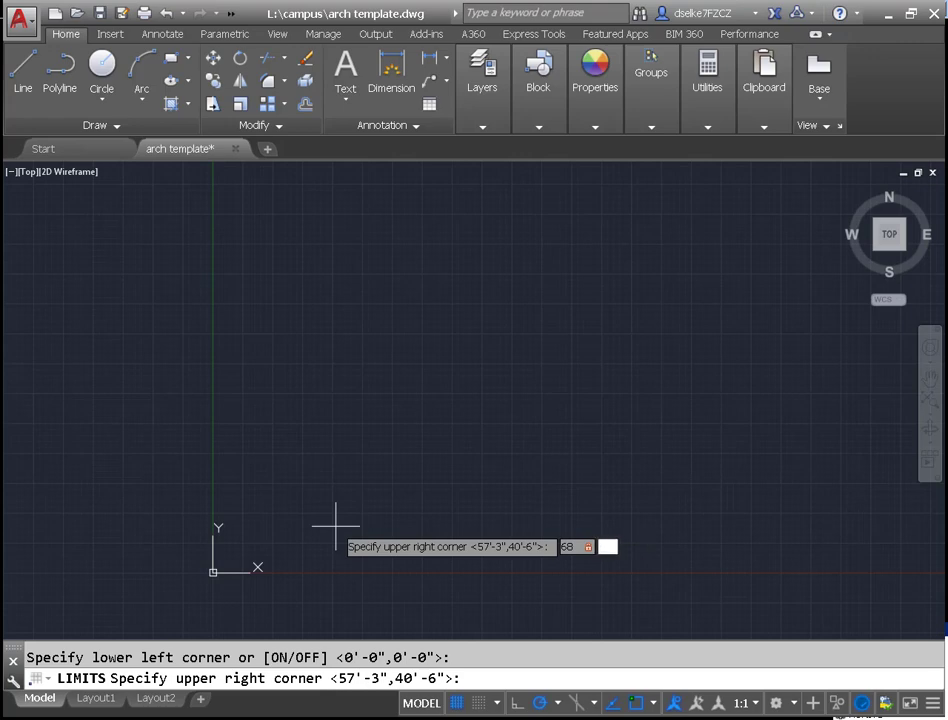
pyautogui.press('Escape')
# - Set the model space limits from the default 0,0 lower-left corner to an upper-right corner at 68',44'
pyautogui.press('Return')
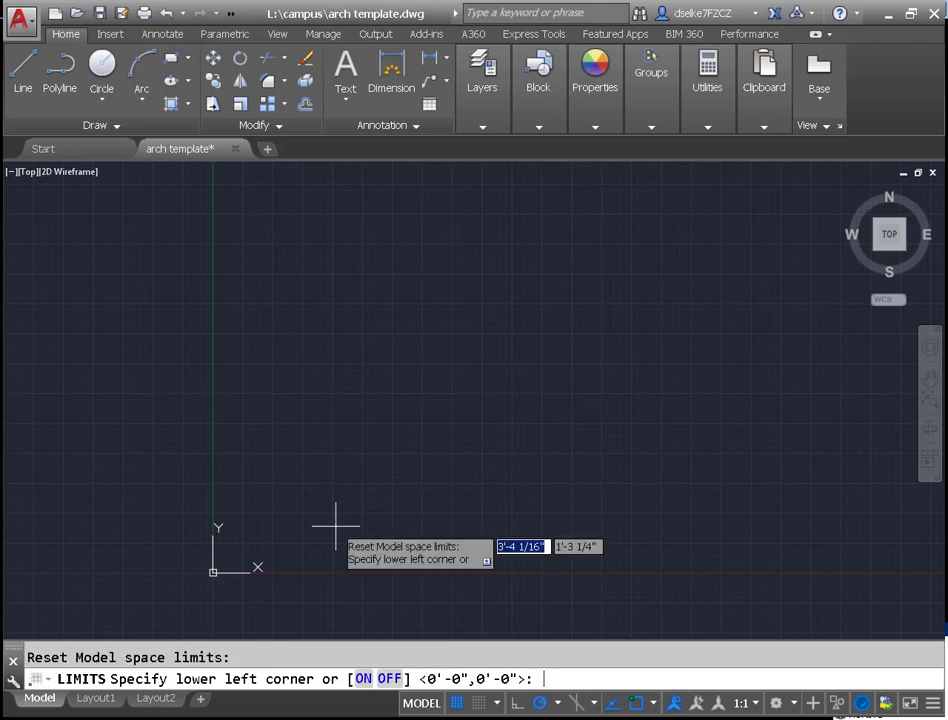
pyautogui.press('Return')
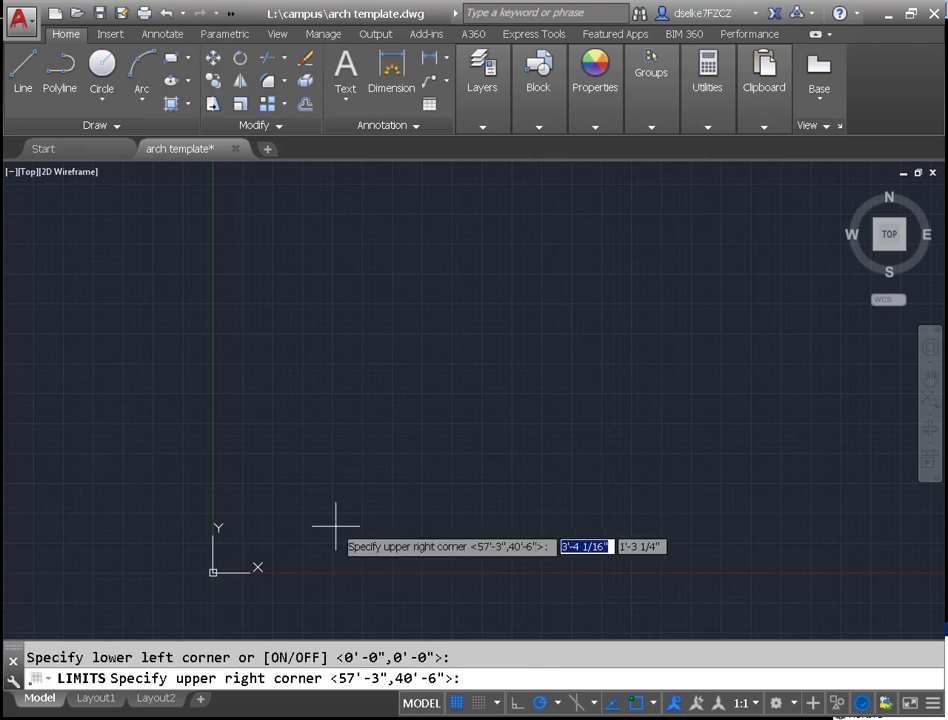
pyautogui.write('68')
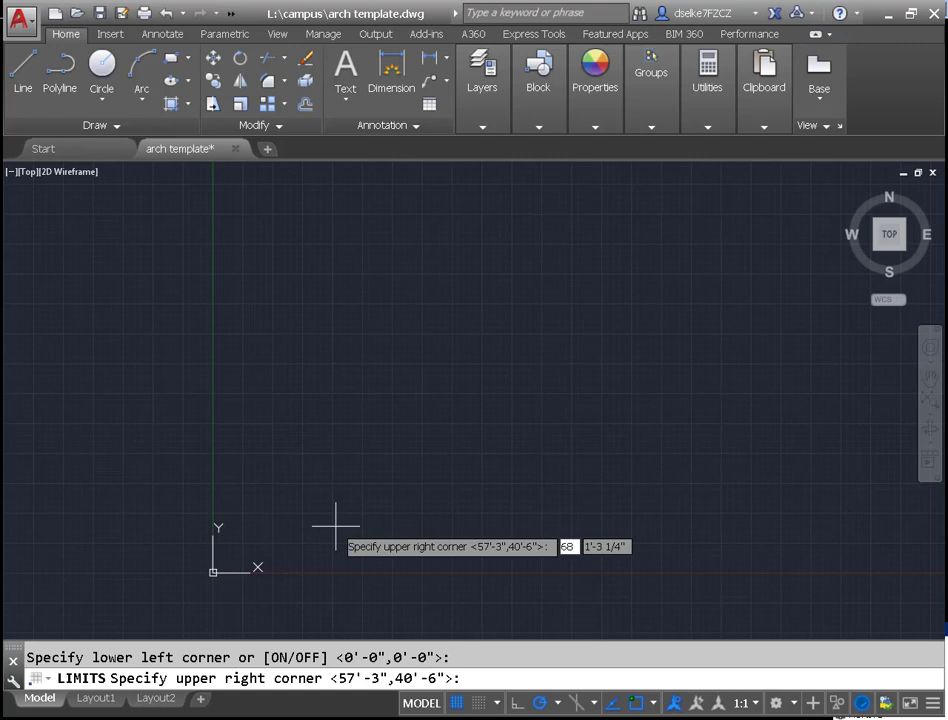
pyautogui.write("'")
pyautogui.press('Tab')
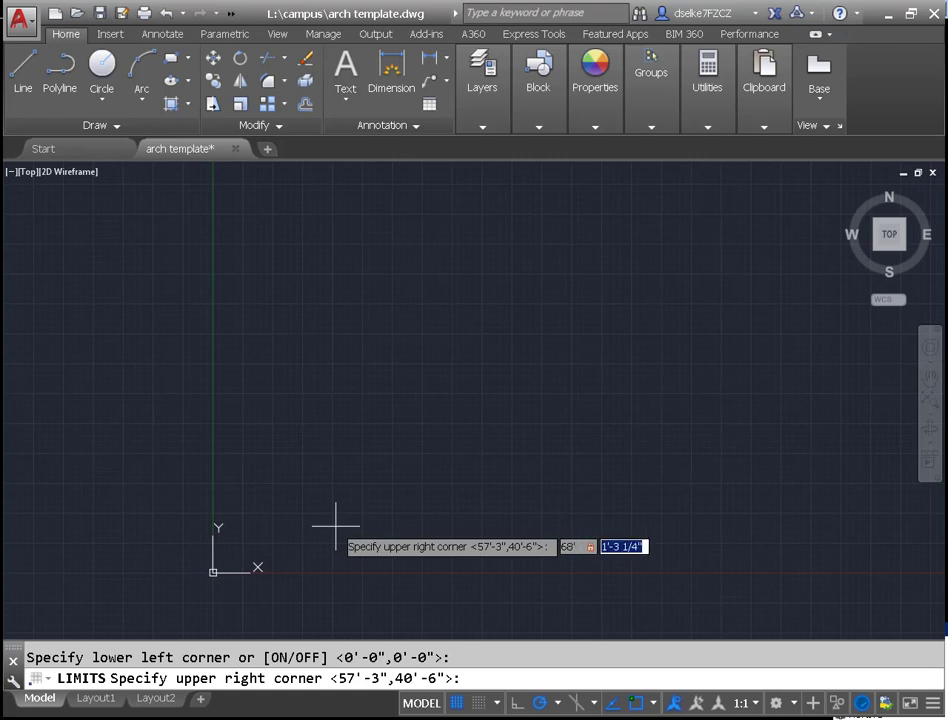
pyautogui.write("44'")
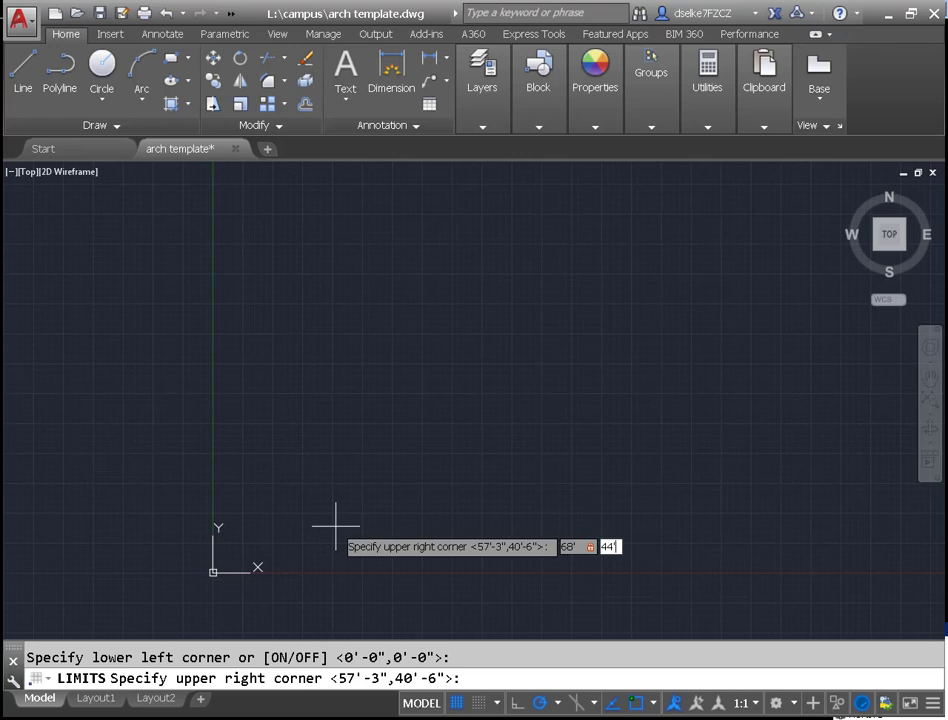
pyautogui.press('Return')
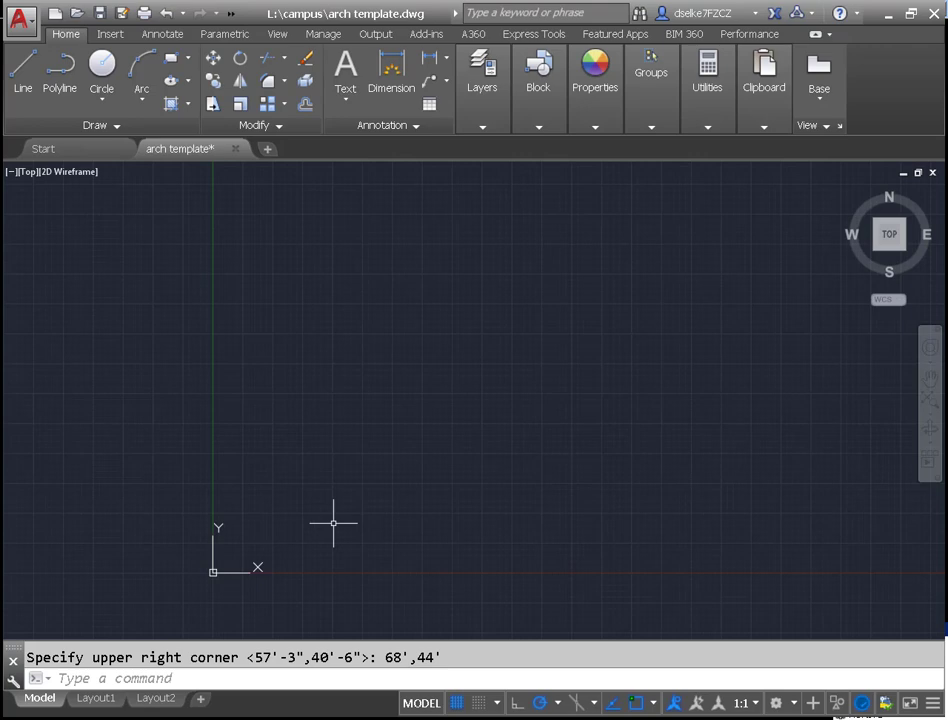
# - Set the global linetype scale factor (LTSCALE) to 48
pyautogui.write('LTS')
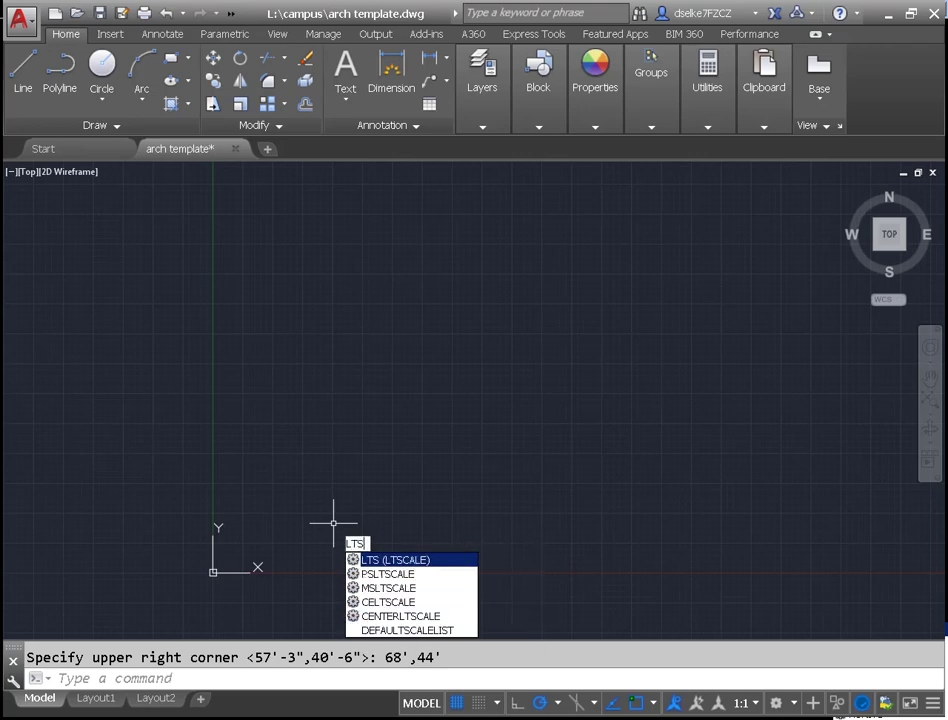
pyautogui.click(403, 559)
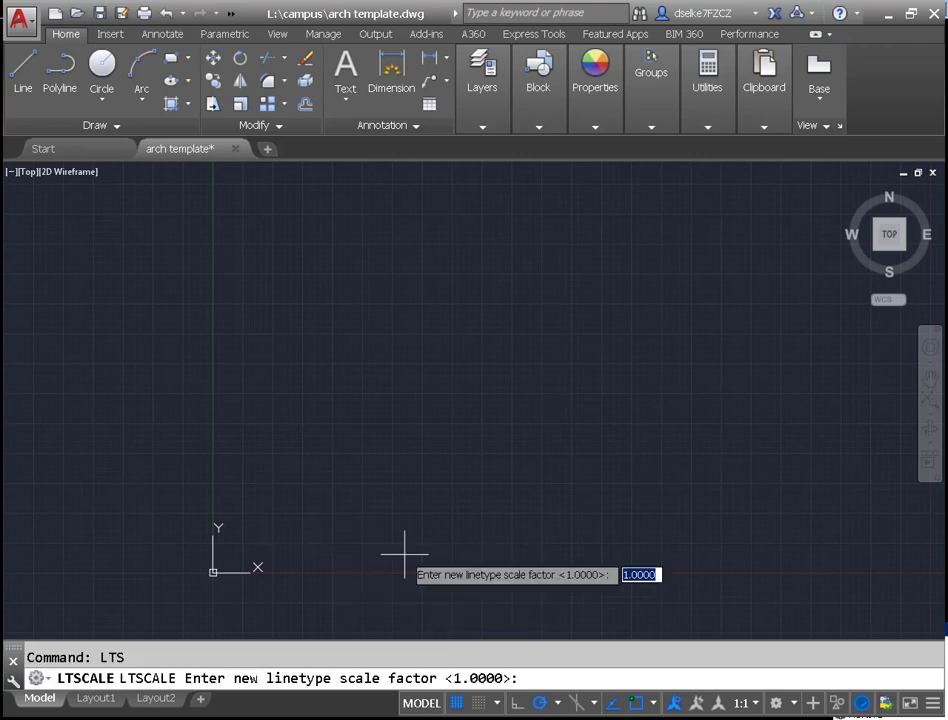
pyautogui.write('48')
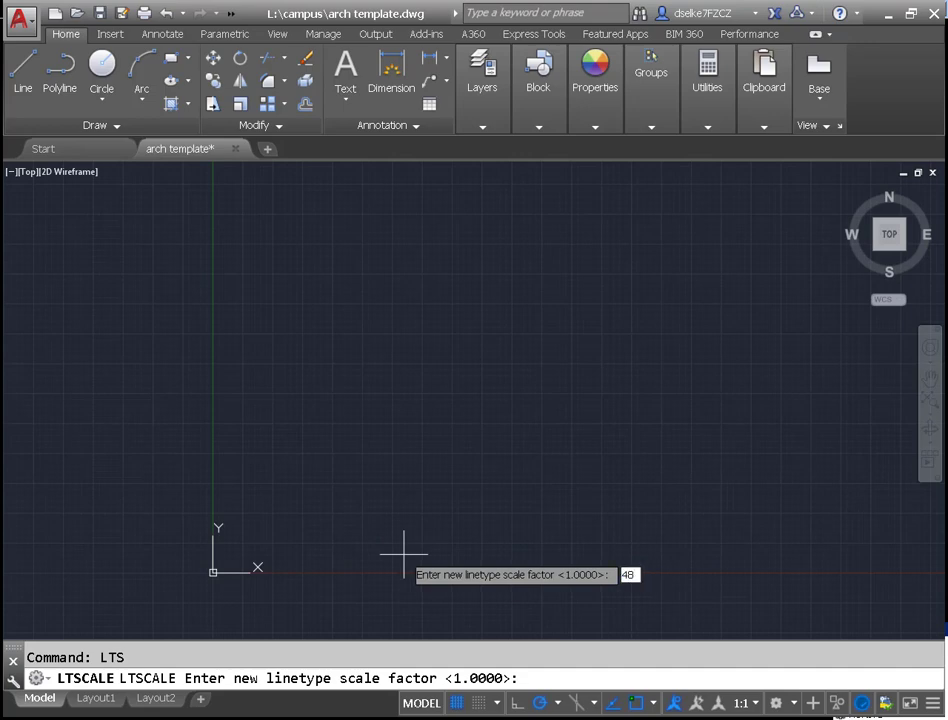
pyautogui.press('Return')
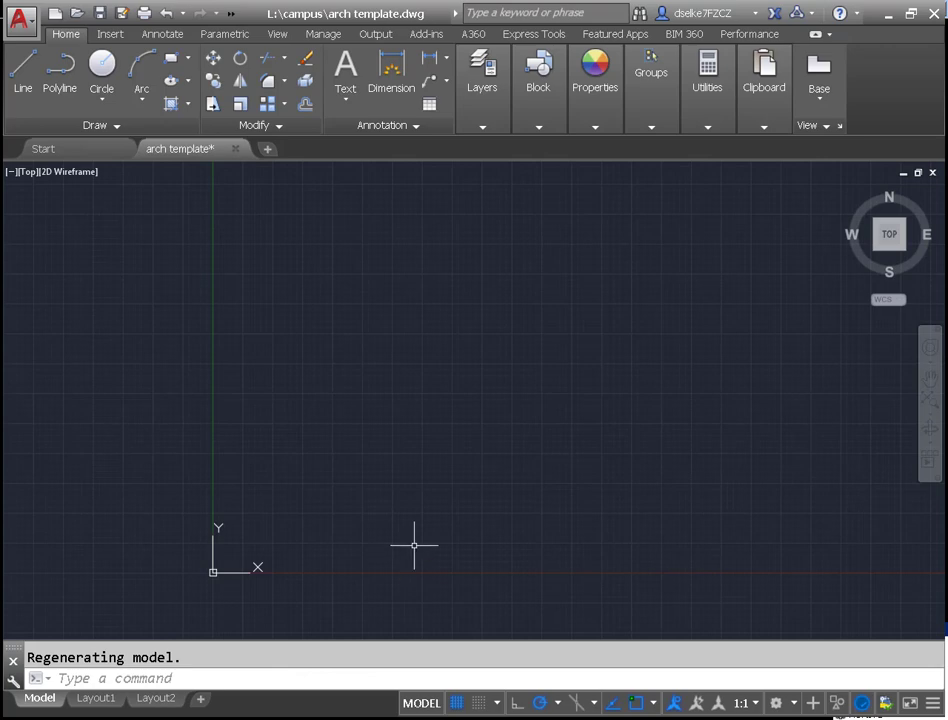
# - Zoom All so the view shows the full extent of the drawing limits
pyautogui.write('z')
pyautogui.press('Return')
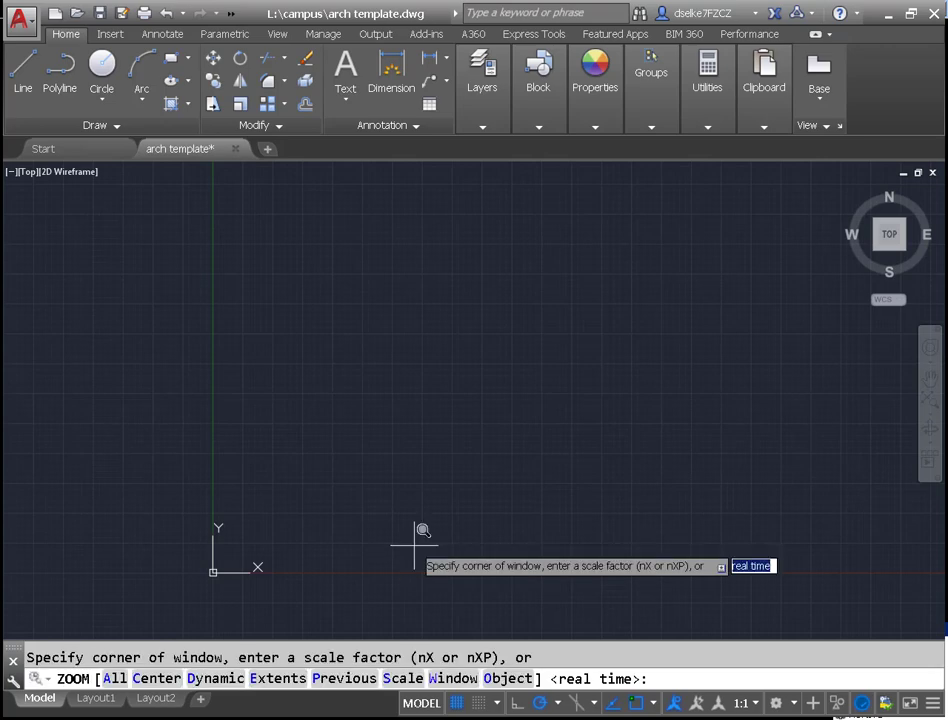
pyautogui.write('a')
pyautogui.press('Return')
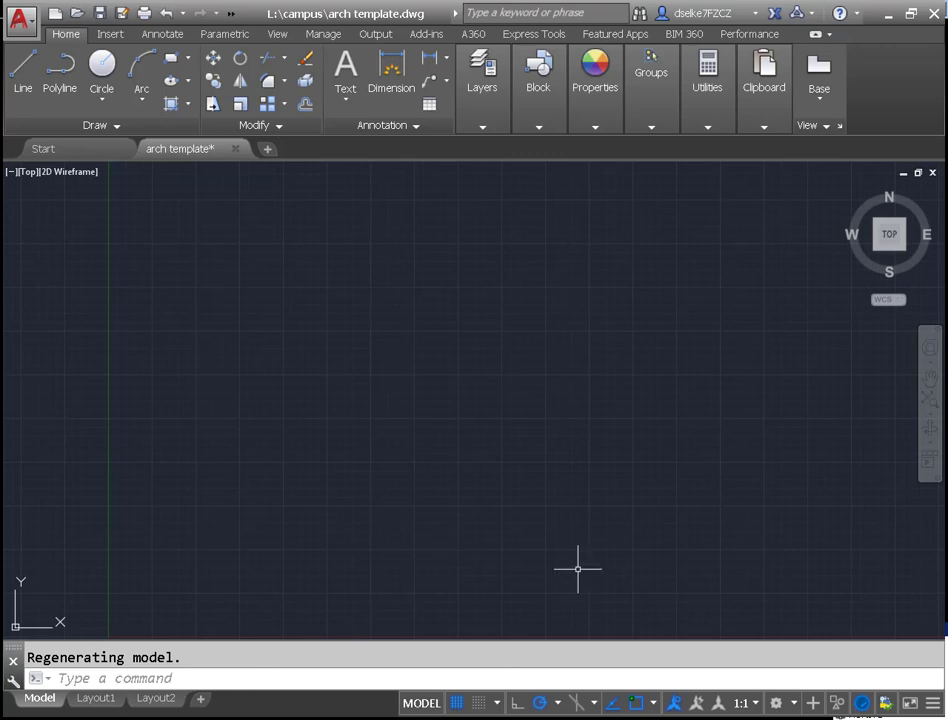
# - Set the annotation scale to 1/4" = 1'-0" and keep the linetype scale factor (LTSCALE) at 48
pyautogui.click(754, 704)
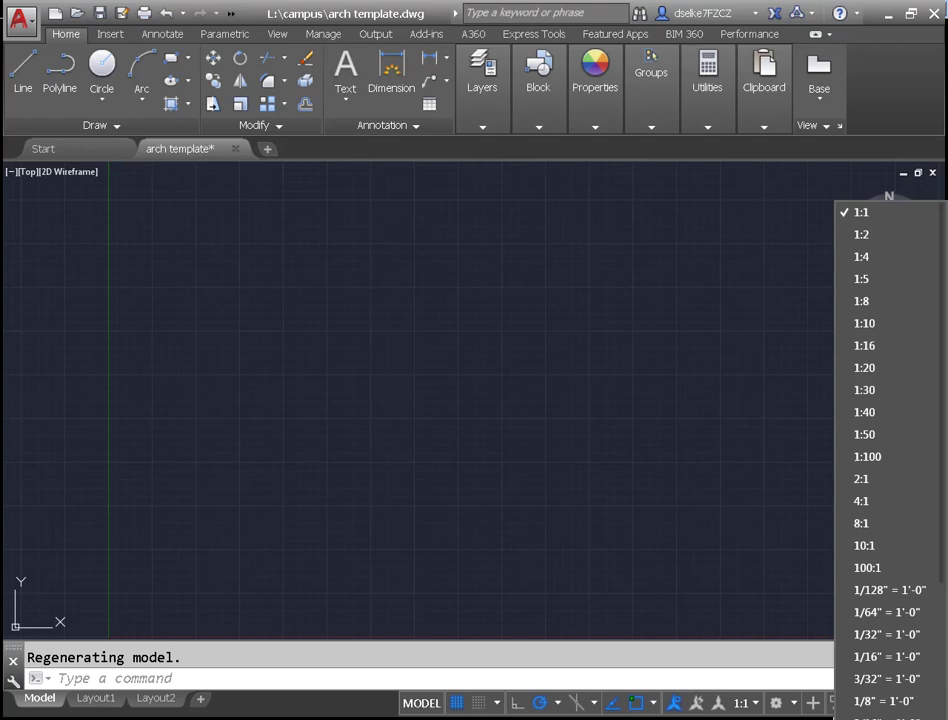
pyautogui.click(880, 717)
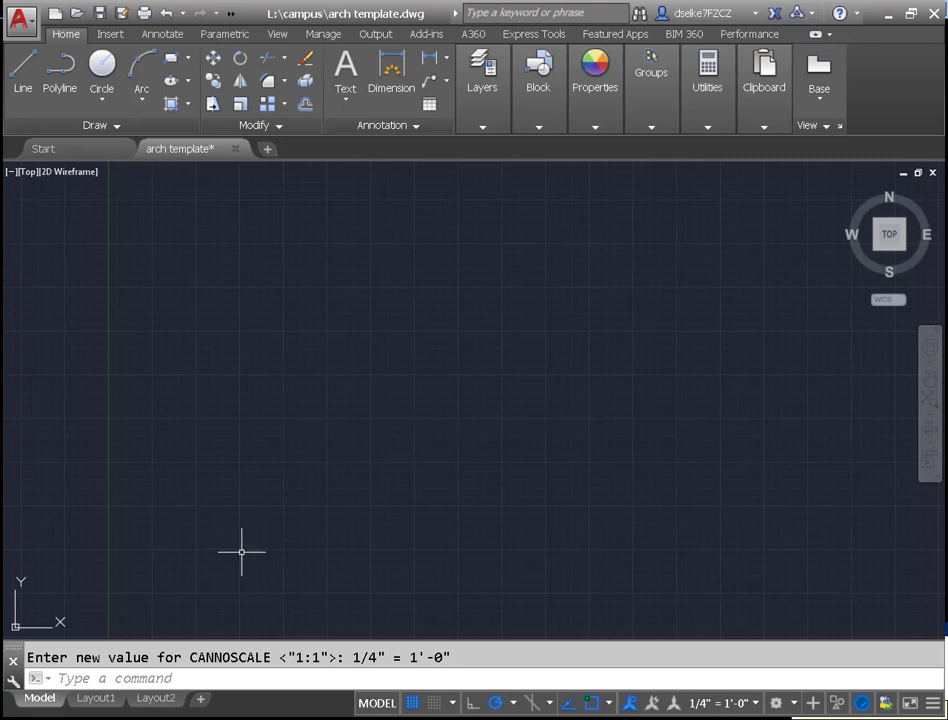
pyautogui.write('LTS')
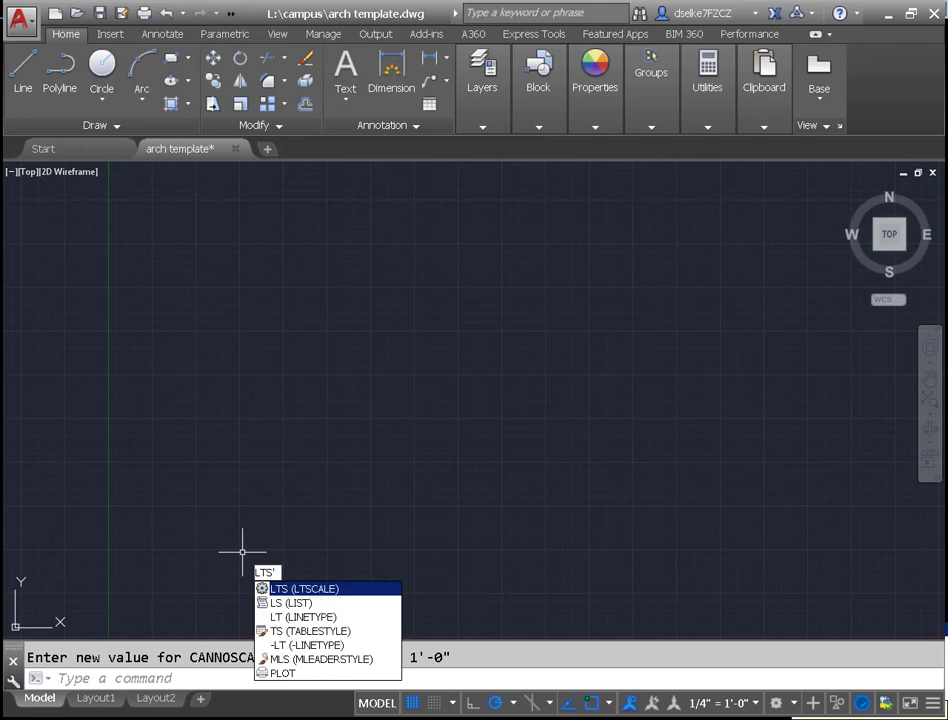
pyautogui.press('Return')
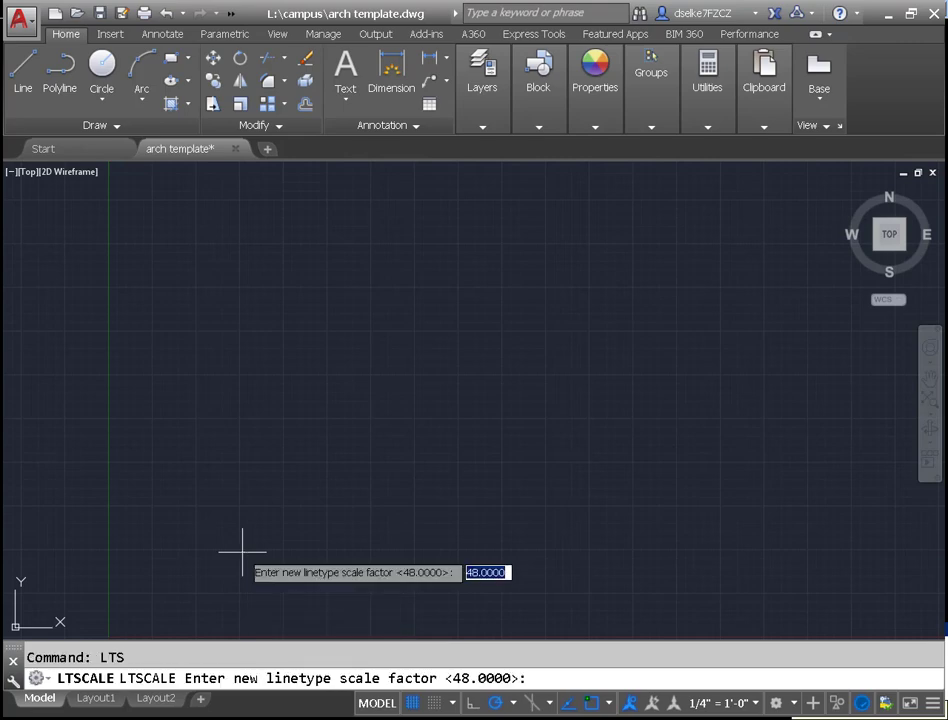
pyautogui.press('Return')
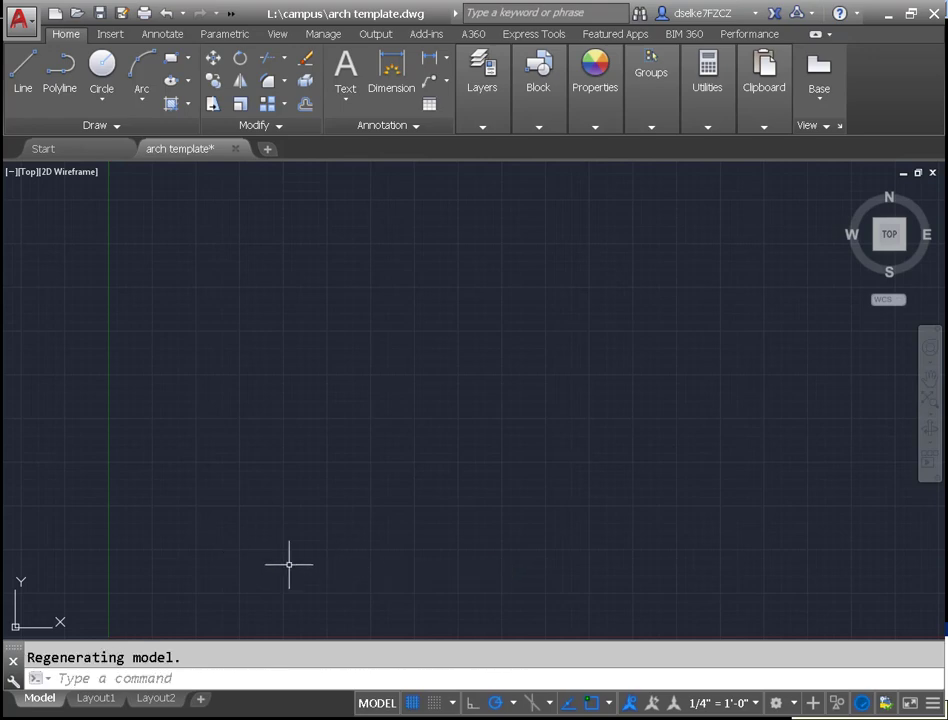
# - Turn on grid snap and set equal X and Y snap spacing of 6"
pyautogui.click(436, 704)
pyautogui.click(453, 703)
pyautogui.click(452, 678)
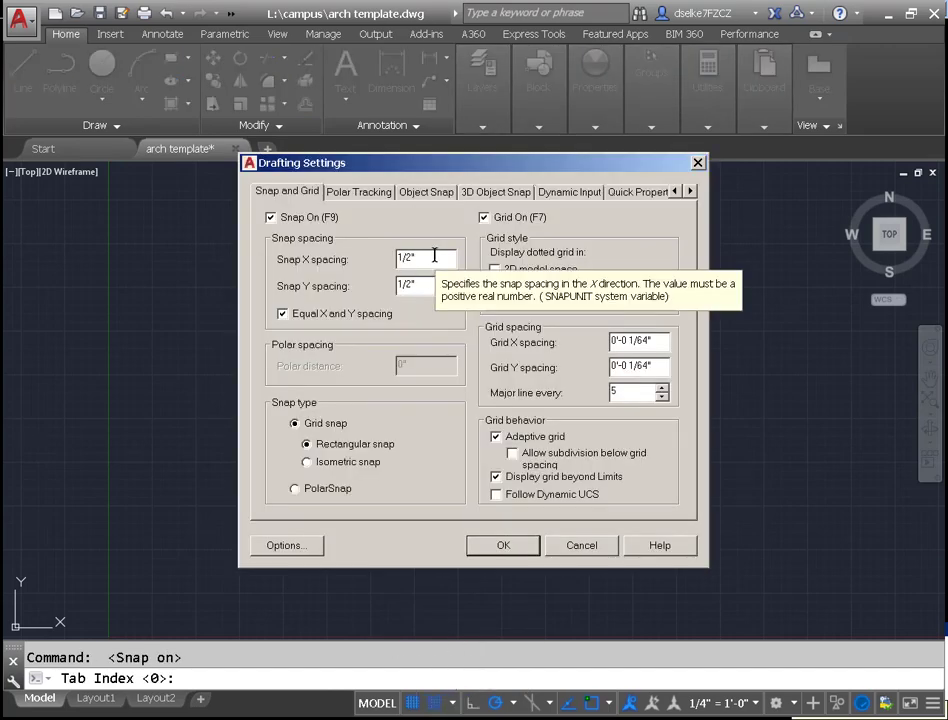
pyautogui.moveTo(434, 256); pyautogui.dragTo(383, 256)
pyautogui.write('6')
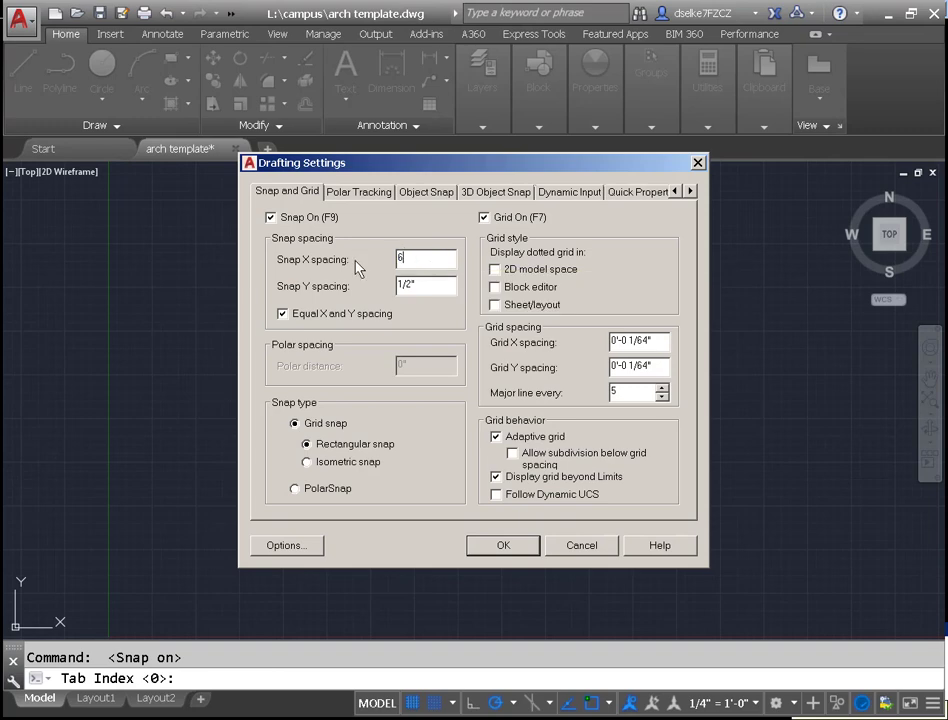
pyautogui.write('"')
# - Set the grid X and Y spacing to 12" and apply the drafting settings
pyautogui.moveTo(664, 339); pyautogui.dragTo(500, 360)
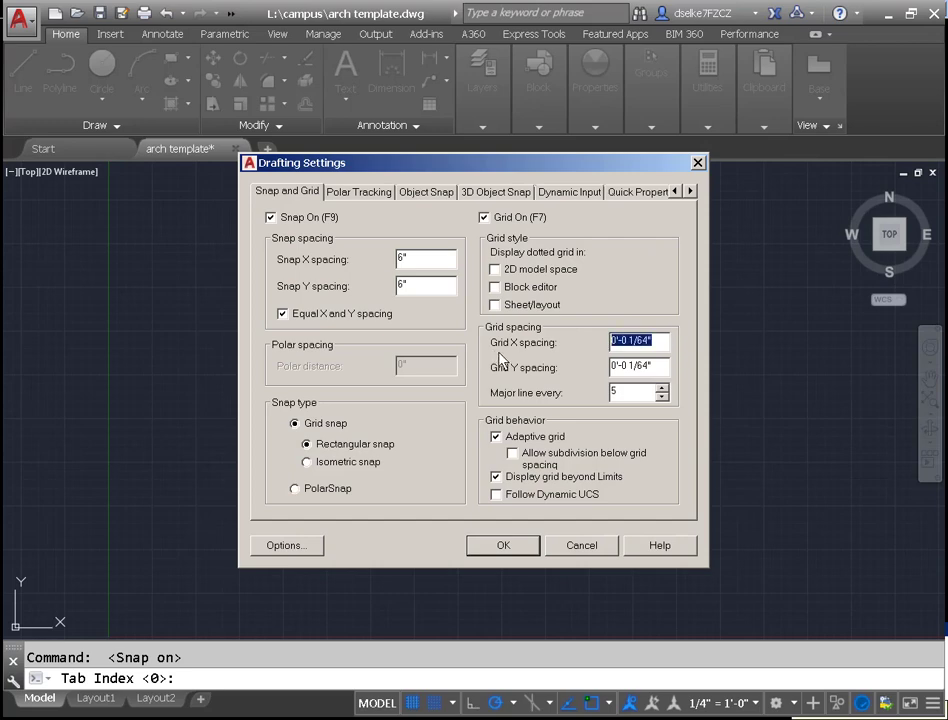
pyautogui.write('12')
pyautogui.press('Return')
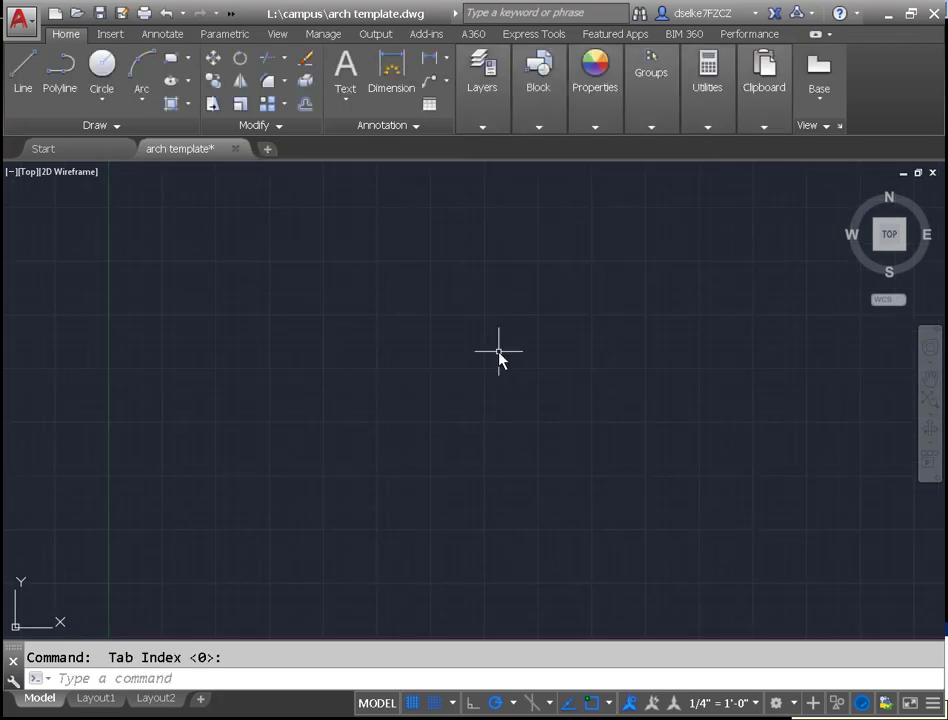
# - Try a separate snap Y spacing of 12" with equal spacing off, and restore equal X and Y snap spacing
pyautogui.rightClick(502, 358)
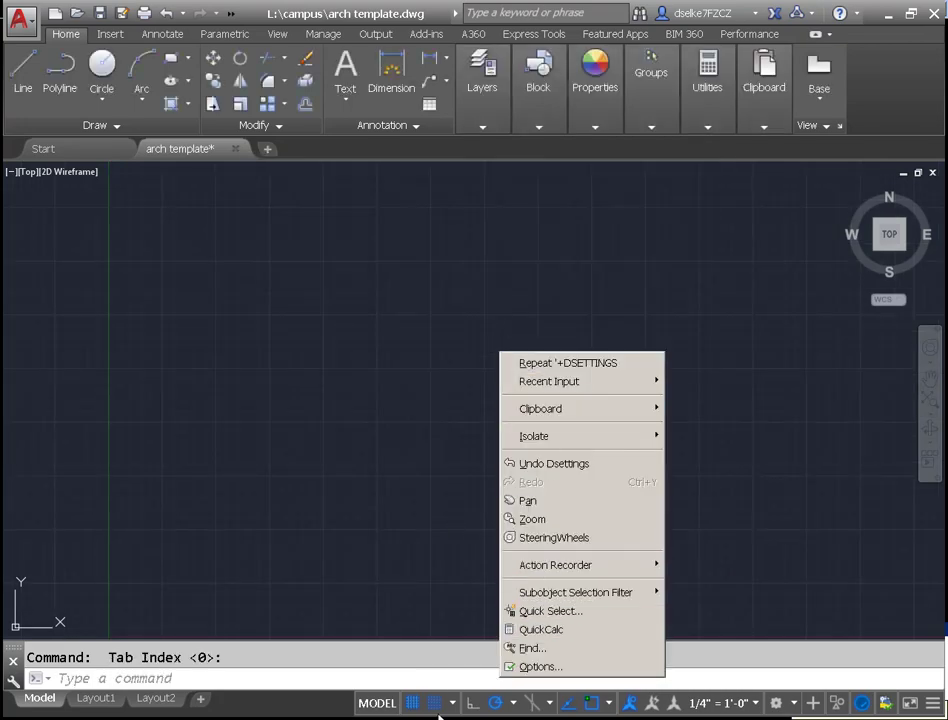
pyautogui.click(453, 703)
pyautogui.click(451, 702)
pyautogui.click(455, 679)
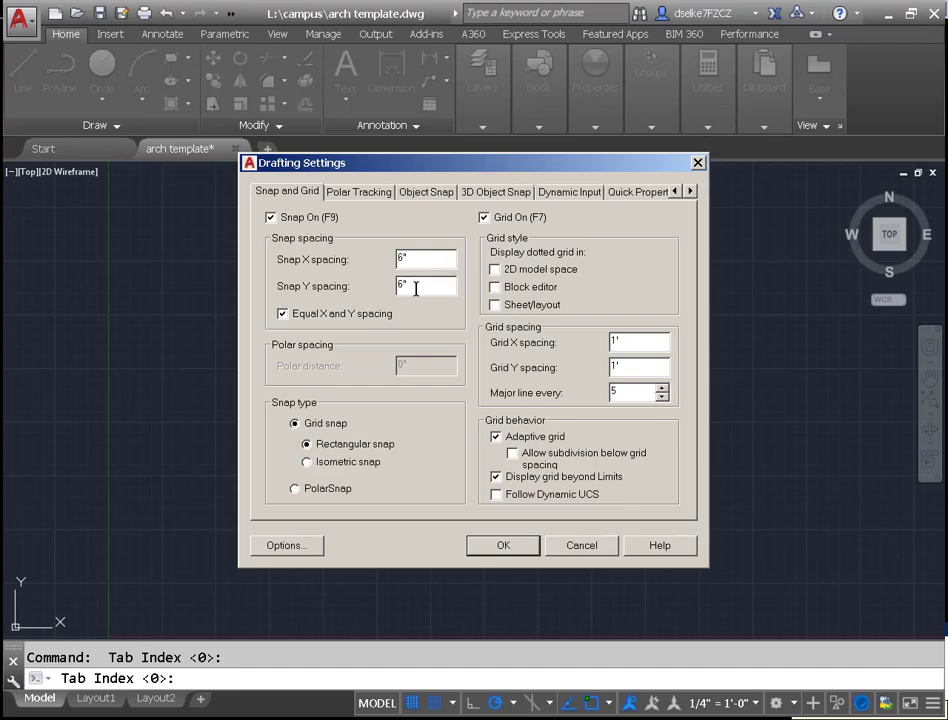
pyautogui.click(285, 315)
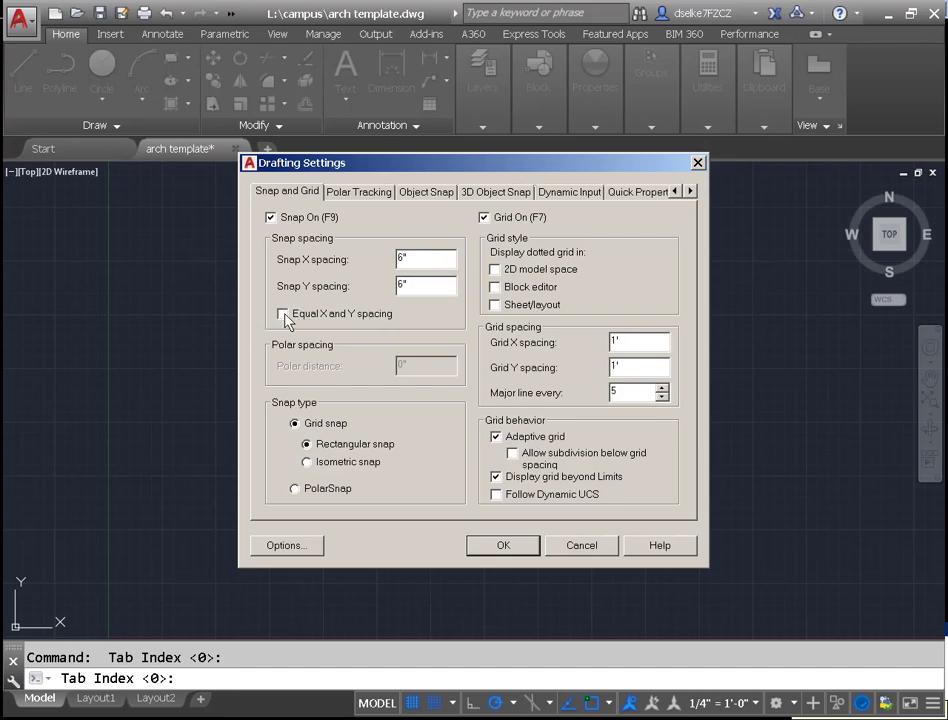
pyautogui.doubleClick(423, 288)
pyautogui.write('12')
pyautogui.press('Tab')
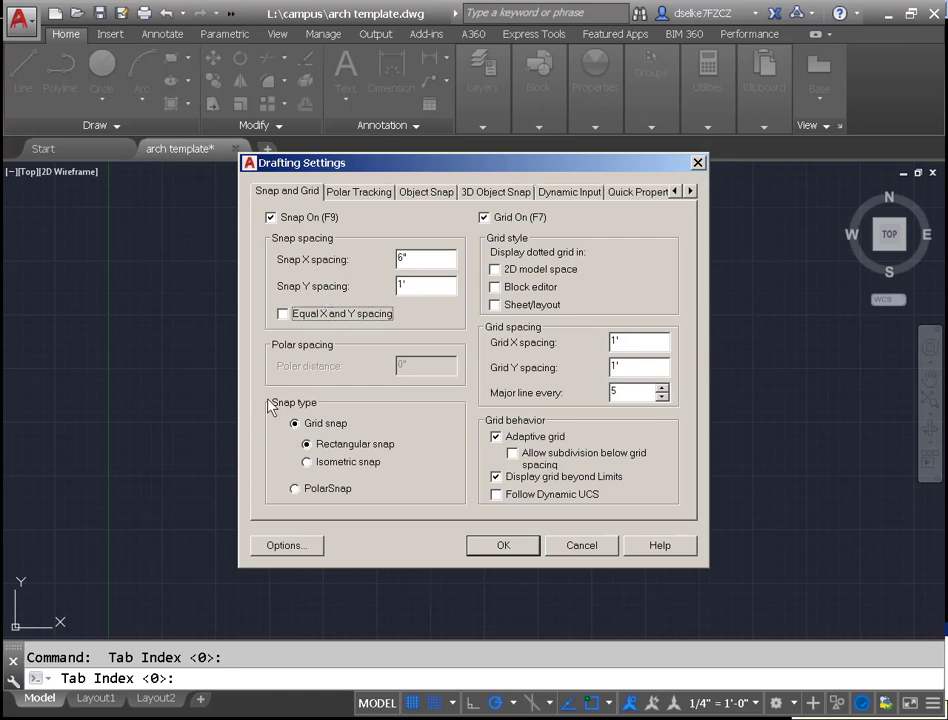
pyautogui.click(283, 314)
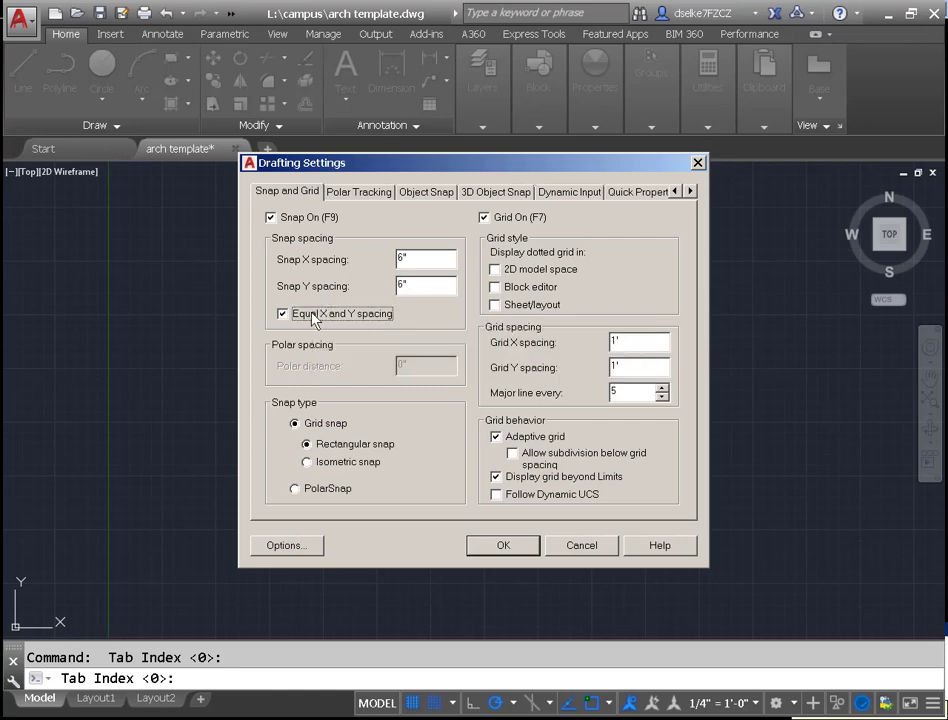
pyautogui.click(504, 547)
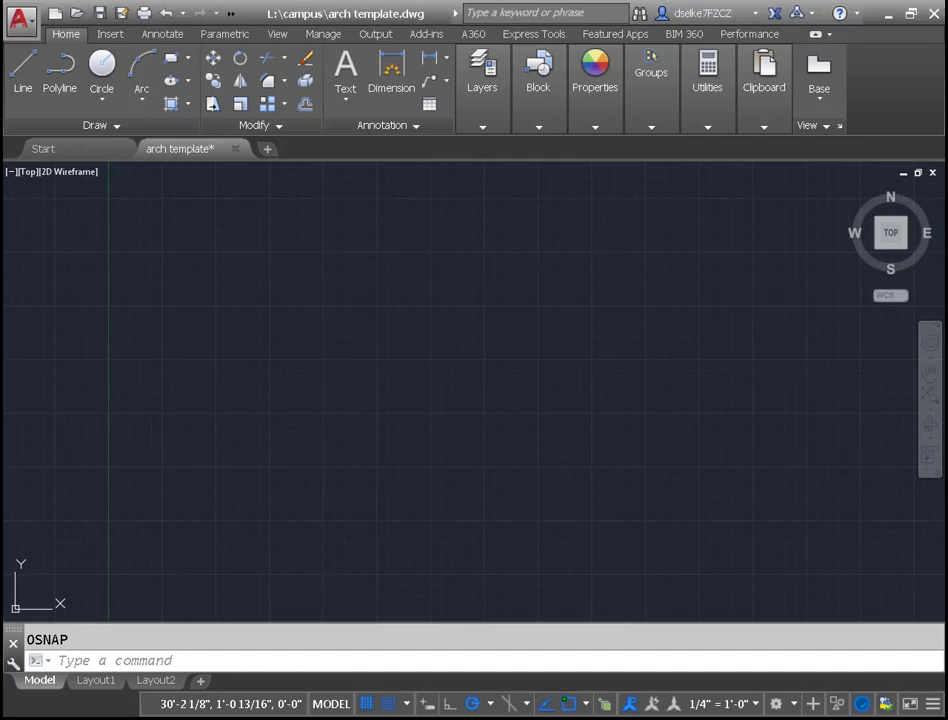
# - Look up the meaning of the GRIDDISPLAY system variable's values in the help
pyautogui.write('ggr')
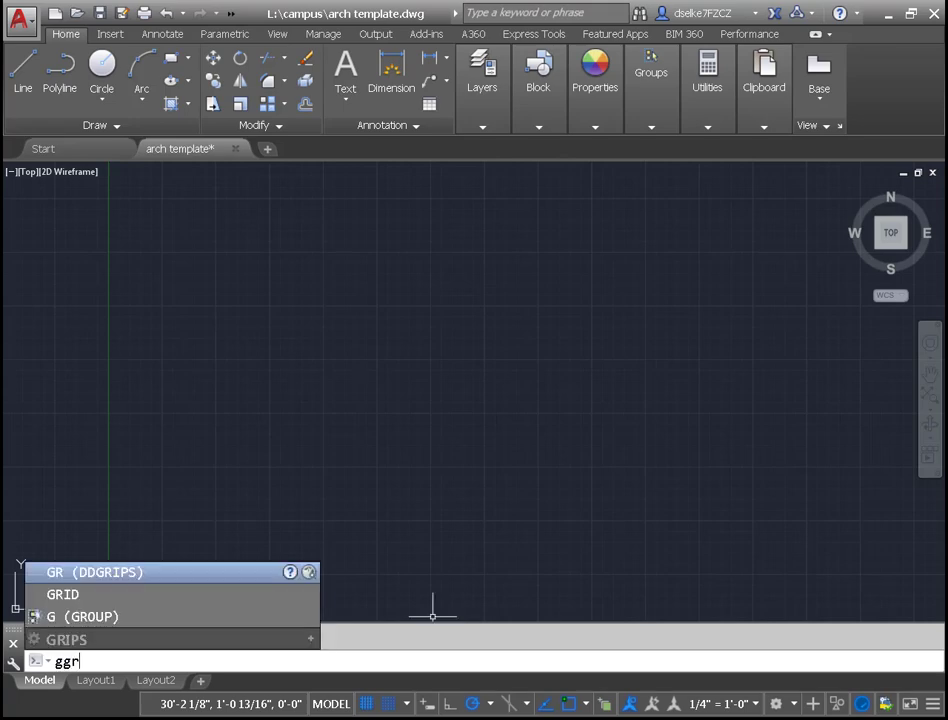
pyautogui.write('idd')
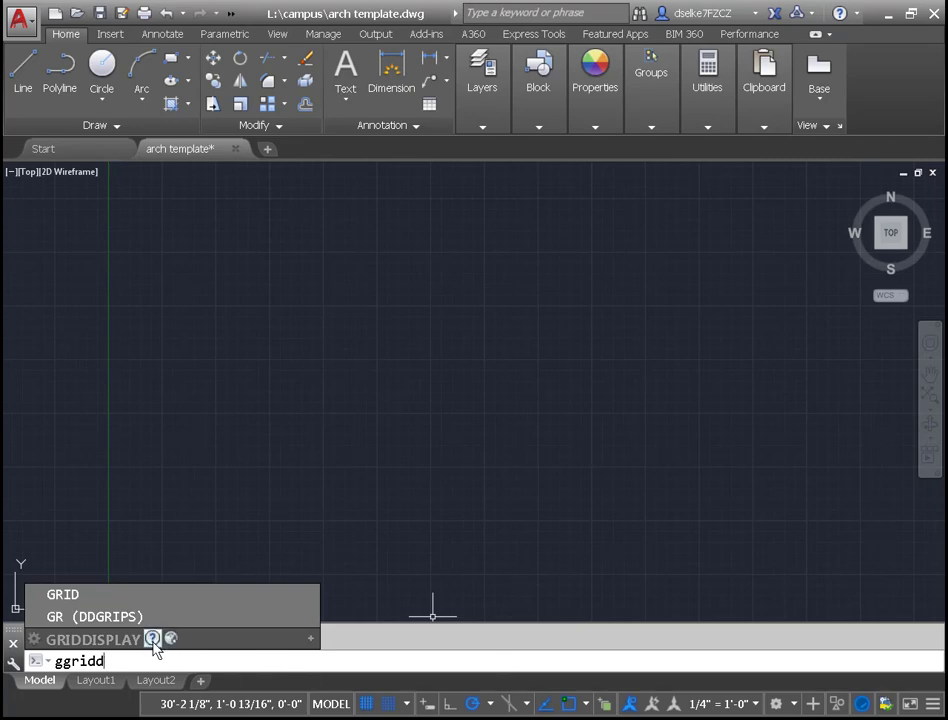
pyautogui.click(152, 639)
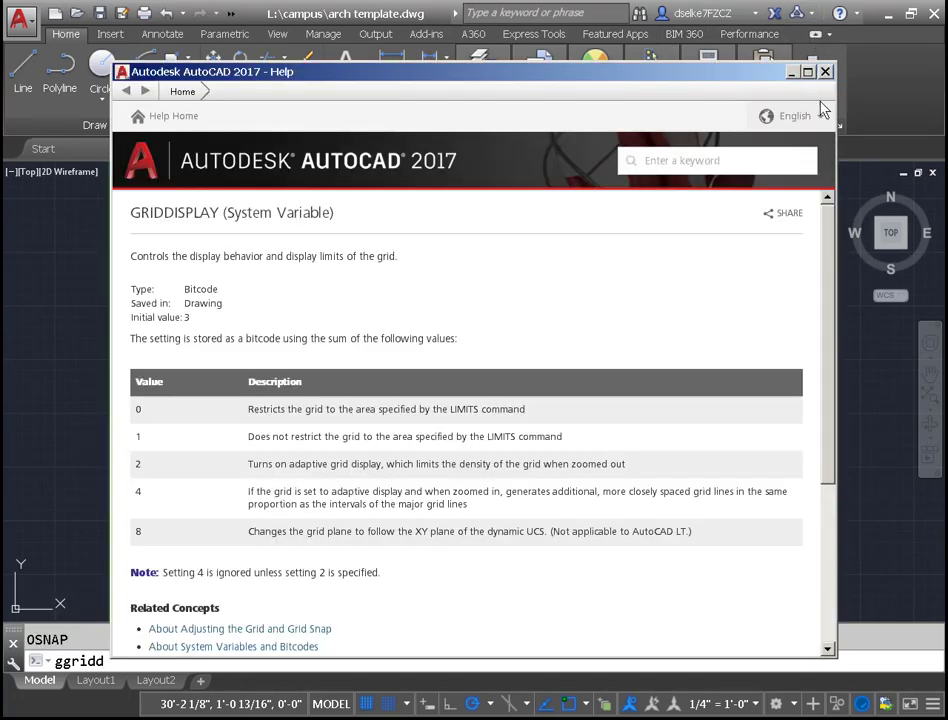
pyautogui.click(825, 71)
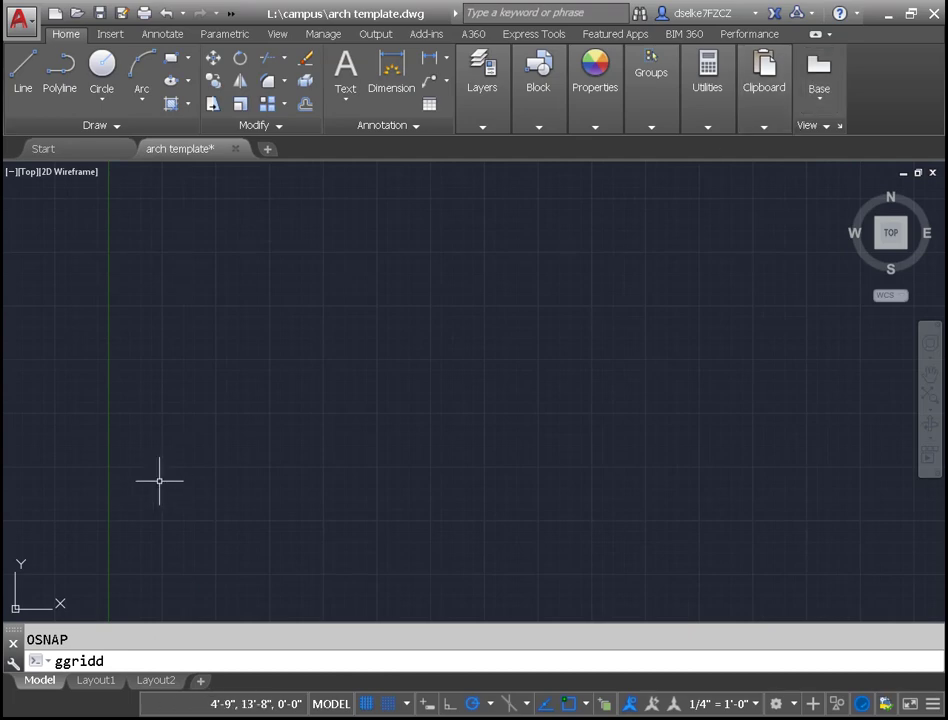
# - Set the GRIDDISPLAY system variable to 0 to restrict the grid to the drawing limits
pyautogui.click(60, 661)
pyautogui.press('BackSpace')
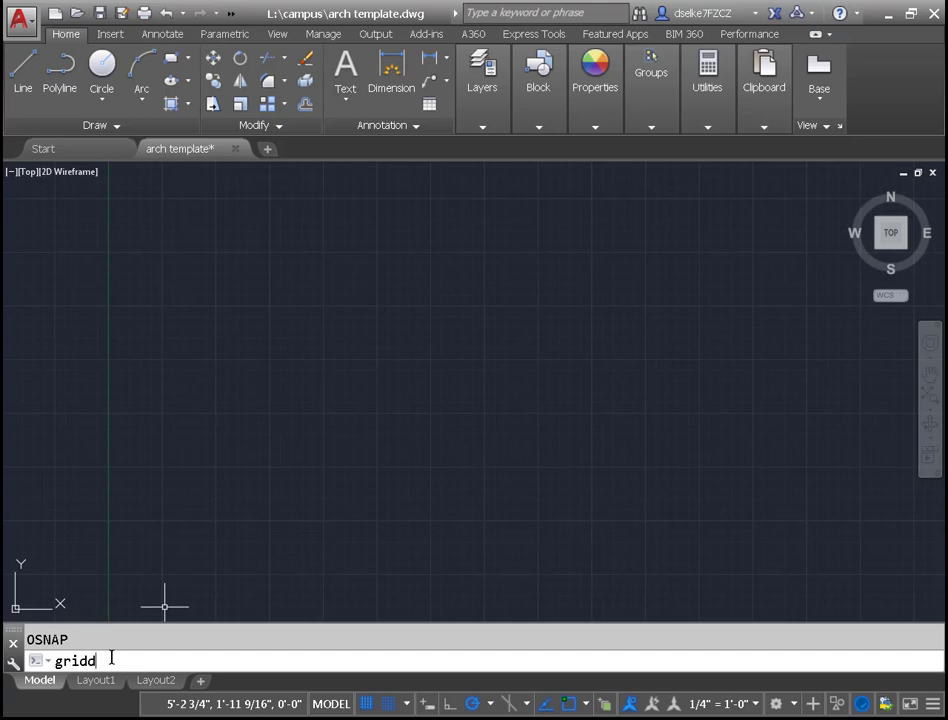
pyautogui.press('BackSpace')
pyautogui.press('BackSpace')
pyautogui.press('BackSpace')
pyautogui.press('BackSpace')
pyautogui.press('BackSpace')
pyautogui.write('gri')
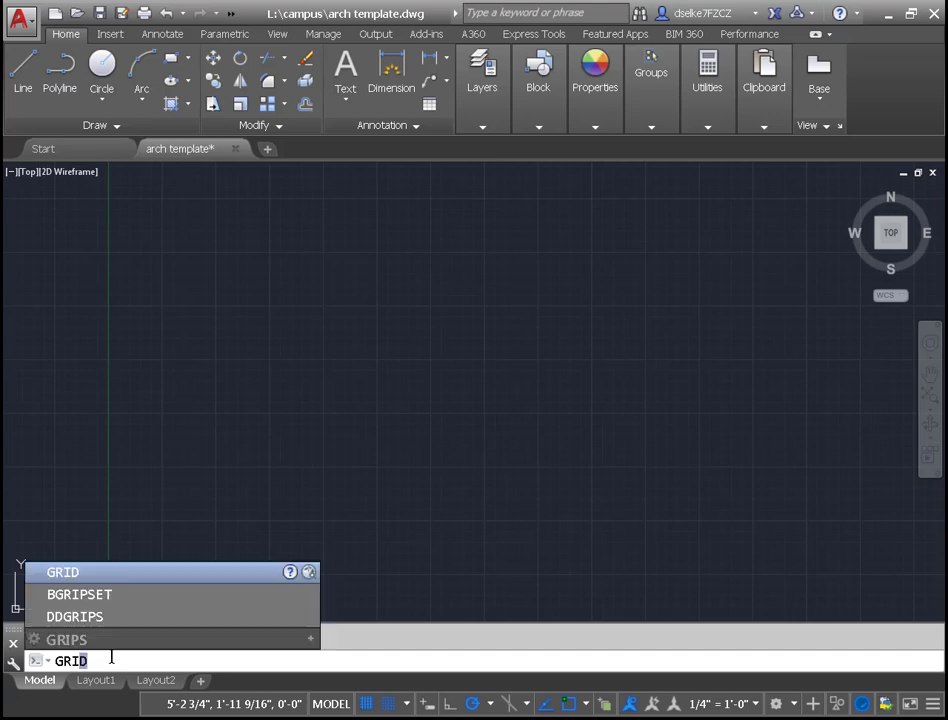
pyautogui.write('dd')
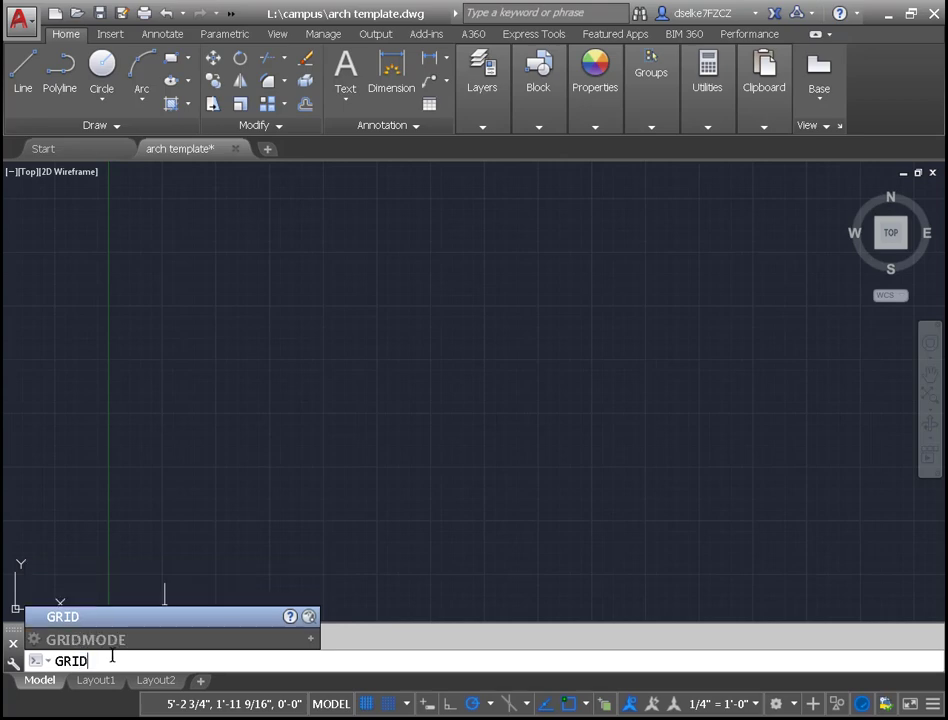
pyautogui.press('Return')
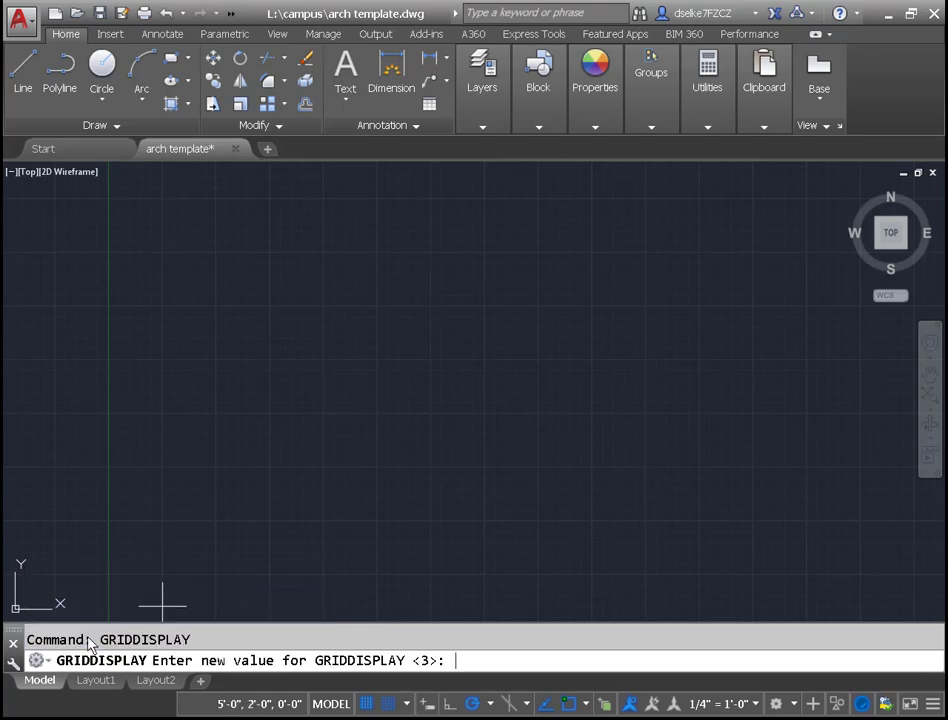
pyautogui.write('0')
pyautogui.press('Return')
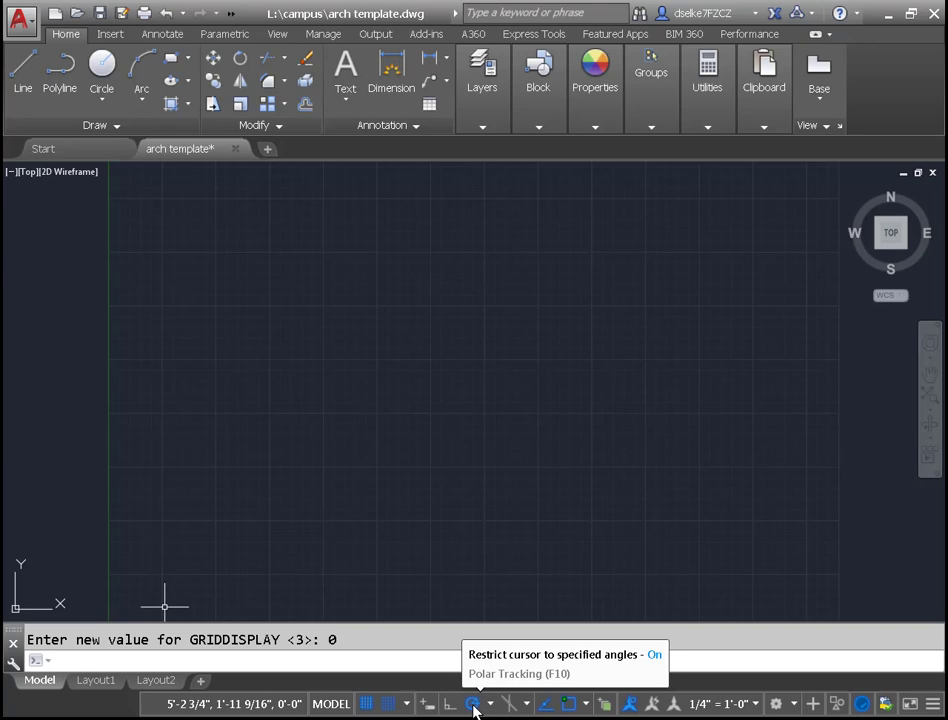
# - Run the STATUS command to review the drawing's limits, snap resolution, grid spacing and current modes
pyautogui.write('st')
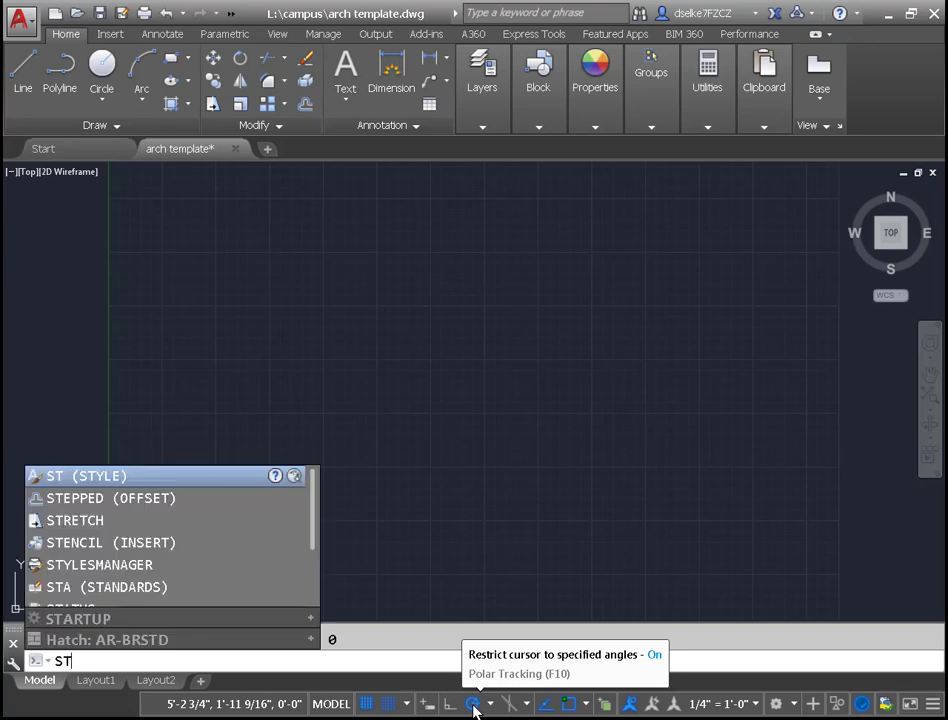
pyautogui.write('a')
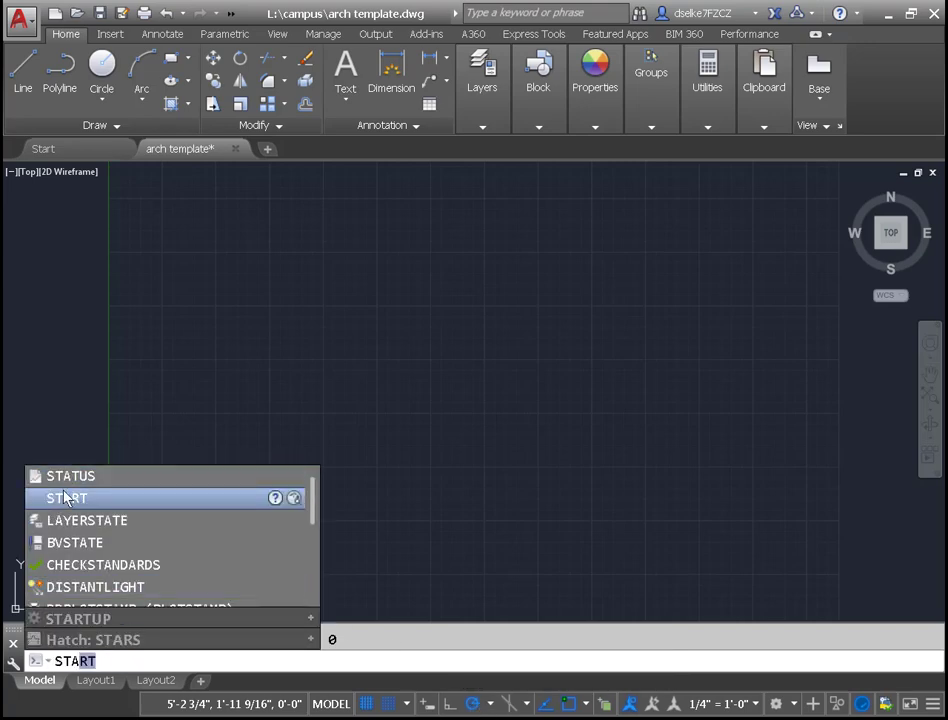
pyautogui.click(66, 478)
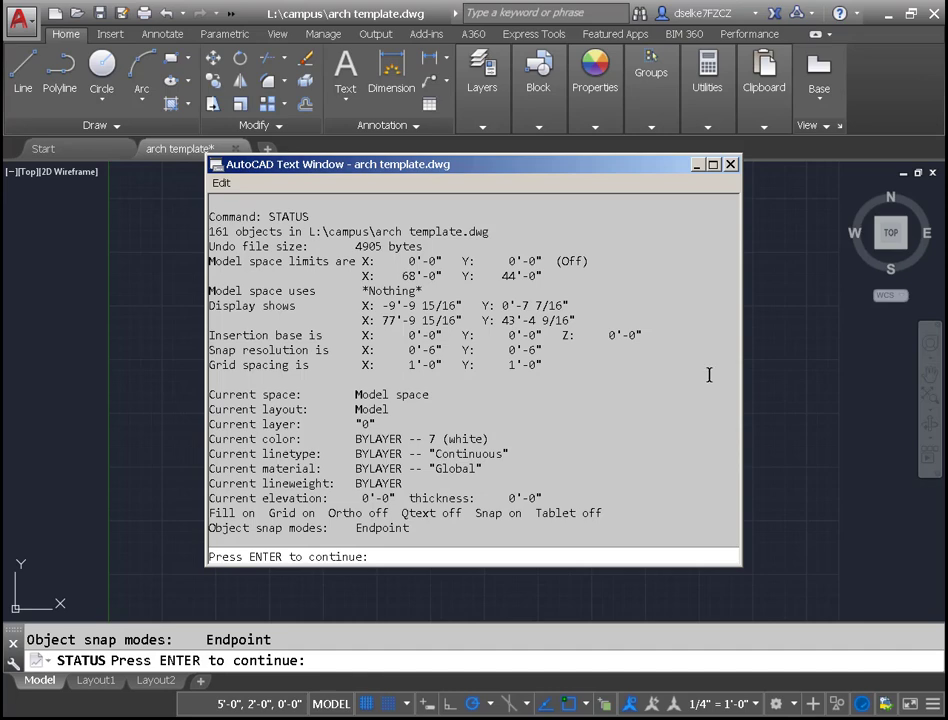
pyautogui.press('Return')
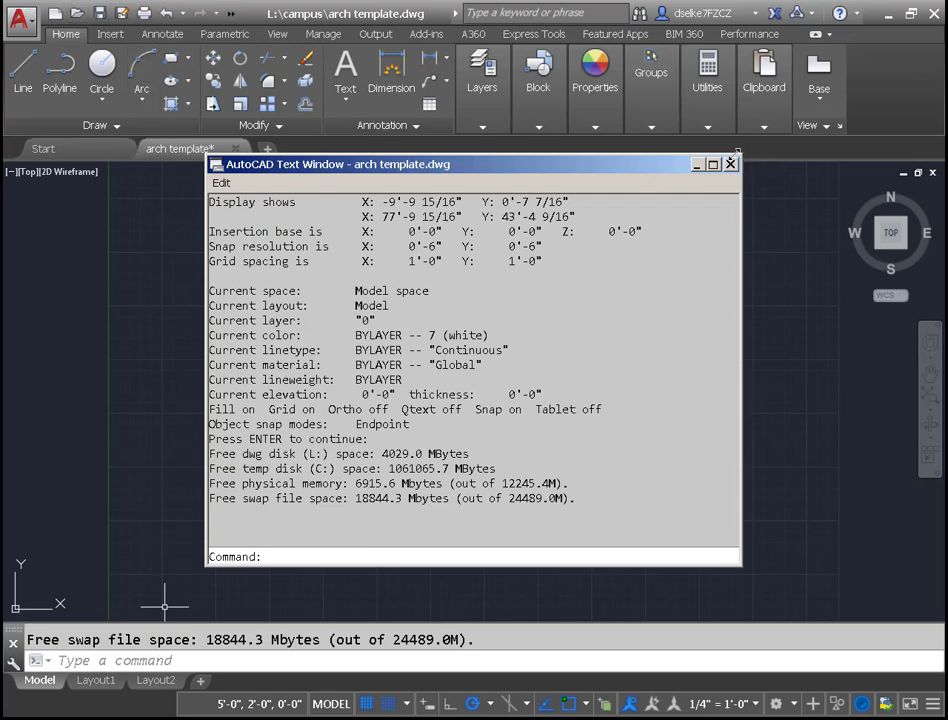
pyautogui.click(730, 164)
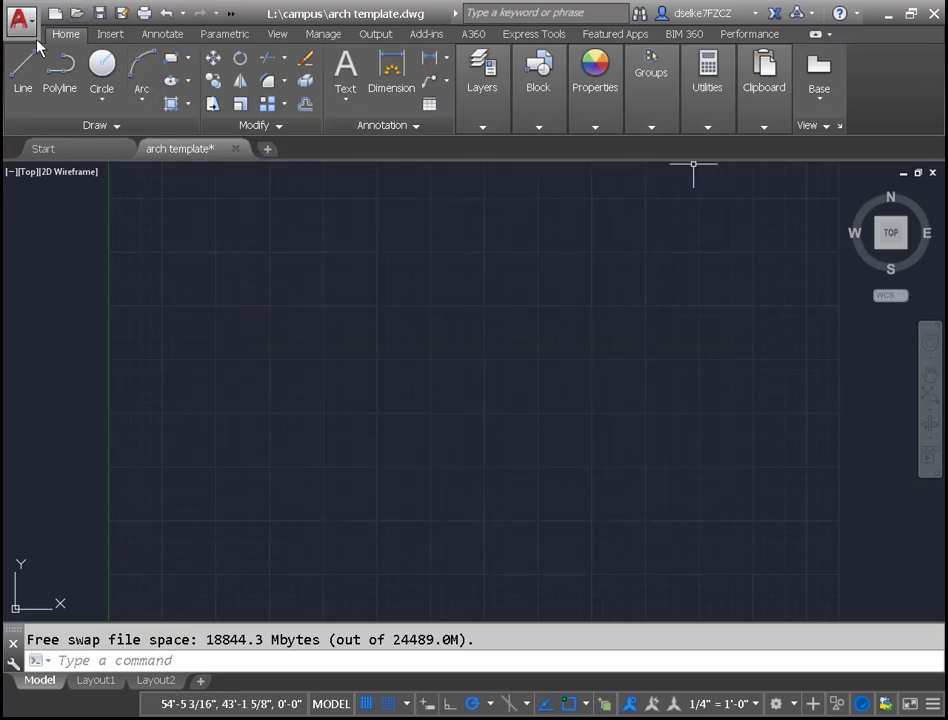
# - Save the configured arch template drawing under its existing name
pyautogui.click(28, 22)
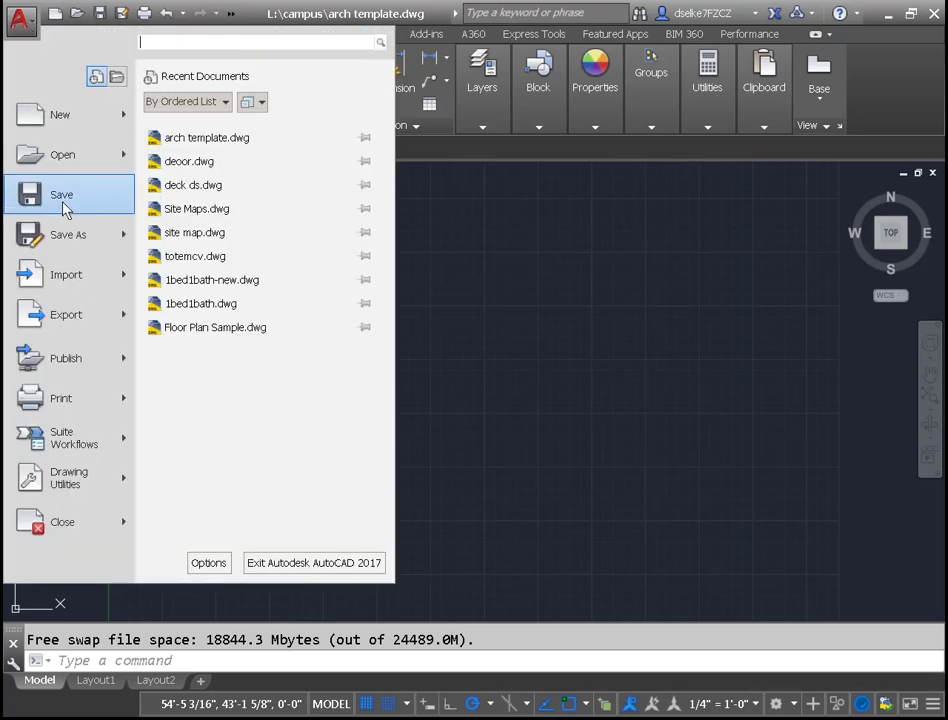
pyautogui.click(63, 206)
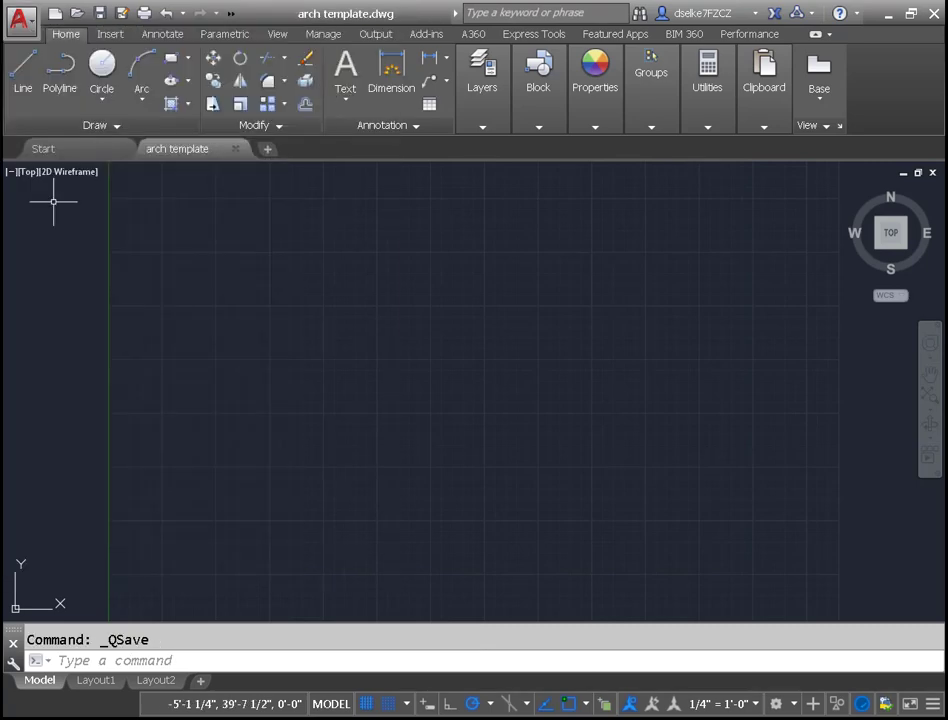
# - Save the drawing as the template file arch template.dwt in the Template folder, with the description des101 and English measurement
pyautogui.click(22, 19)
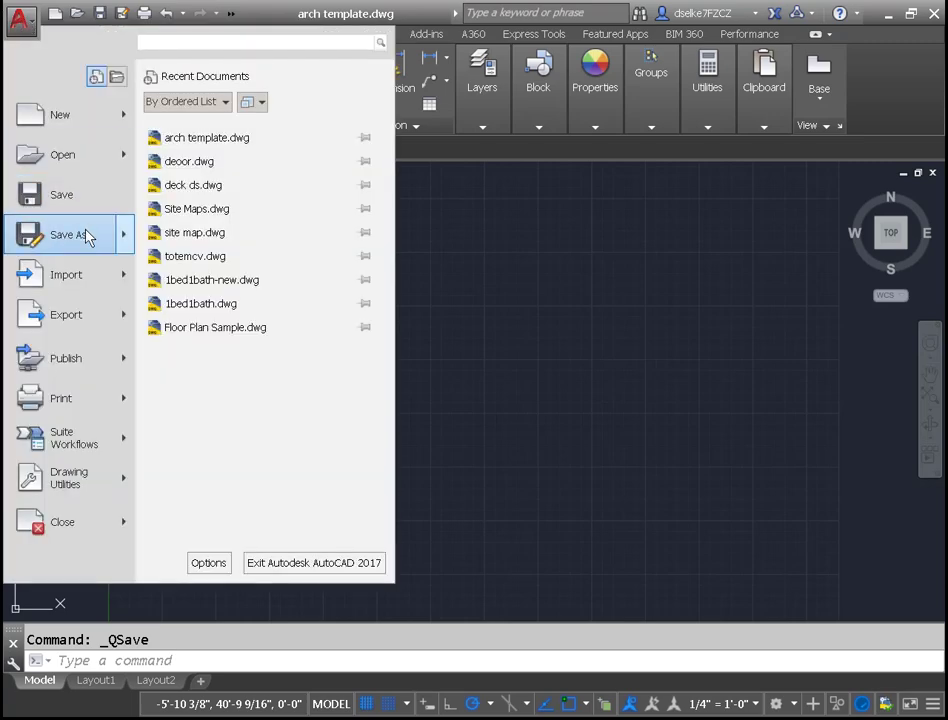
pyautogui.moveTo(124, 247)
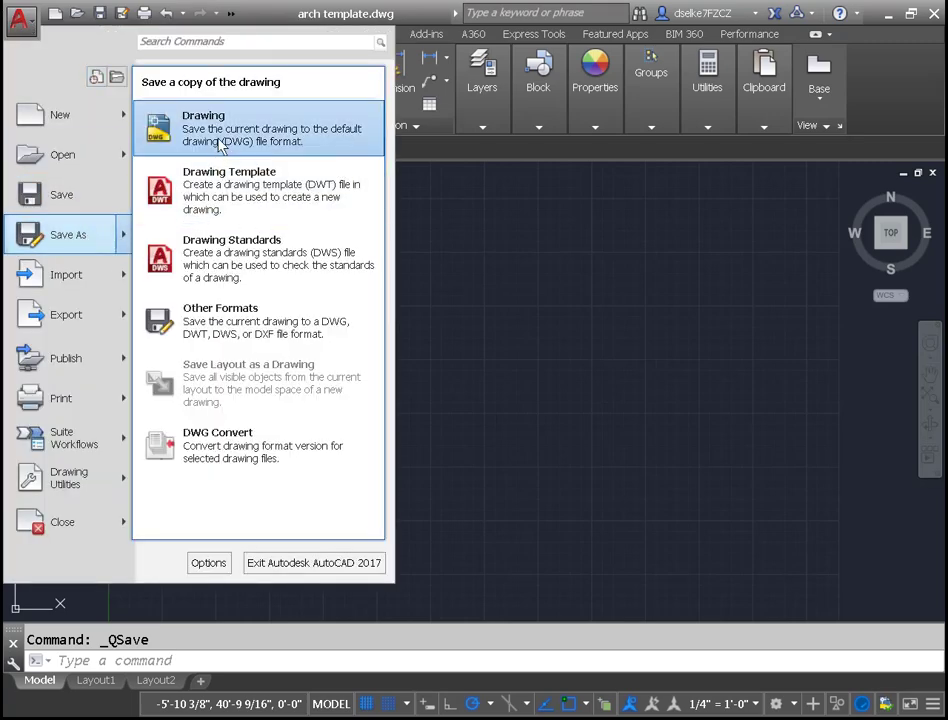
pyautogui.click(252, 203)
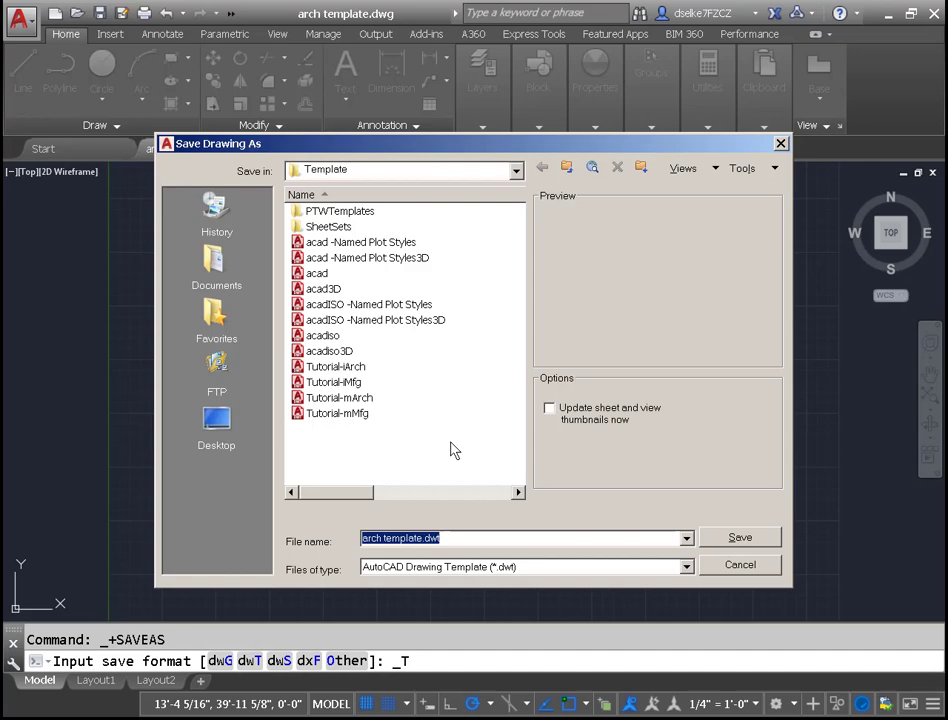
pyautogui.click(740, 537)
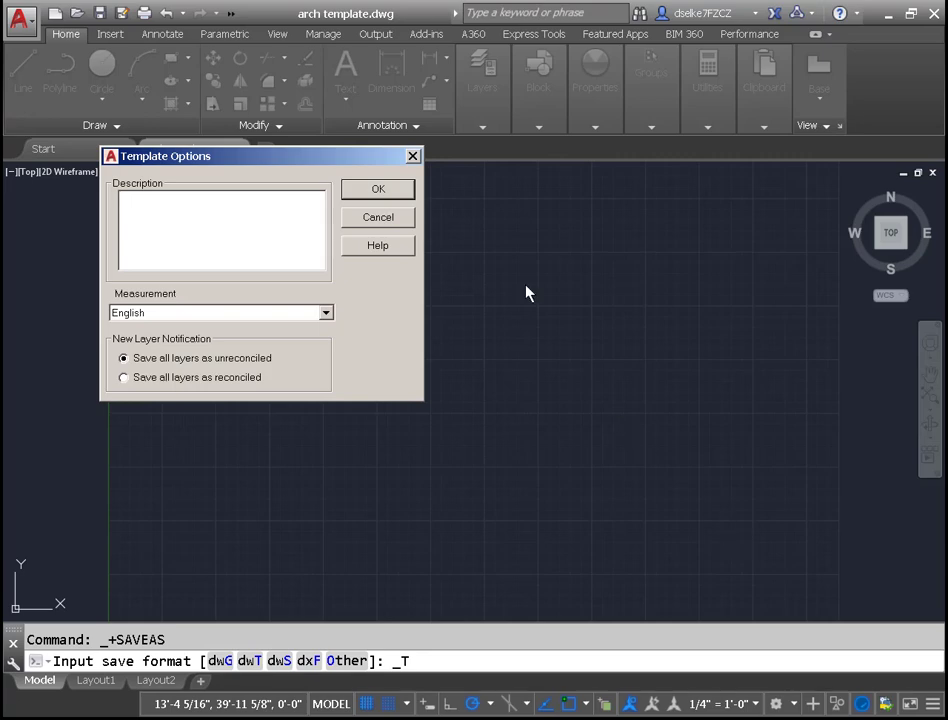
pyautogui.click(179, 207)
pyautogui.write('des101')
pyautogui.click(378, 189)
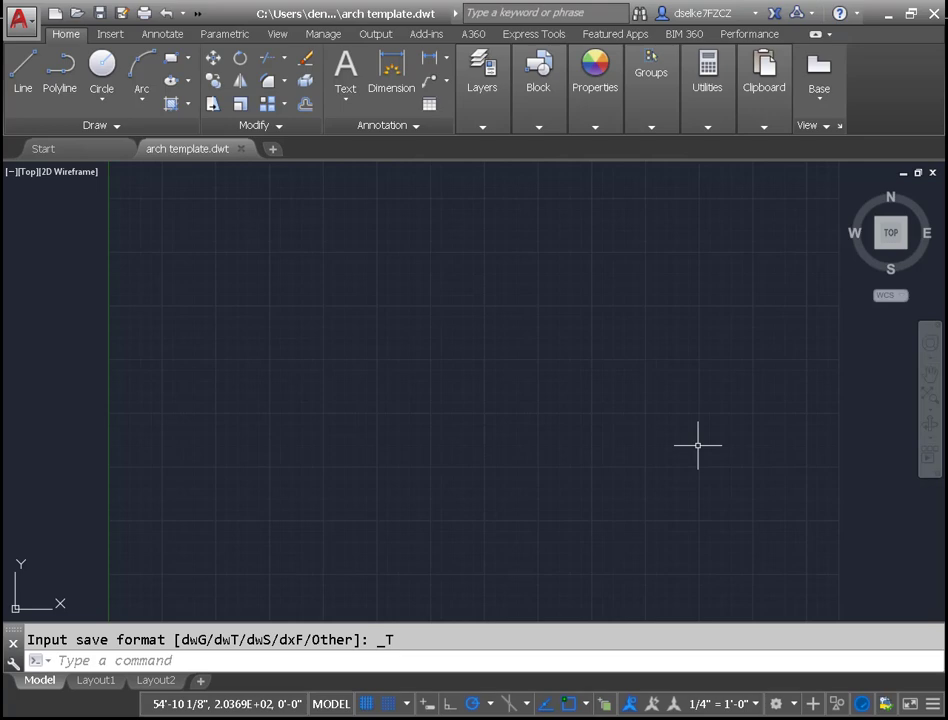
# - Close the template file and create a new drawing based on the arch template
pyautogui.click(20, 22)
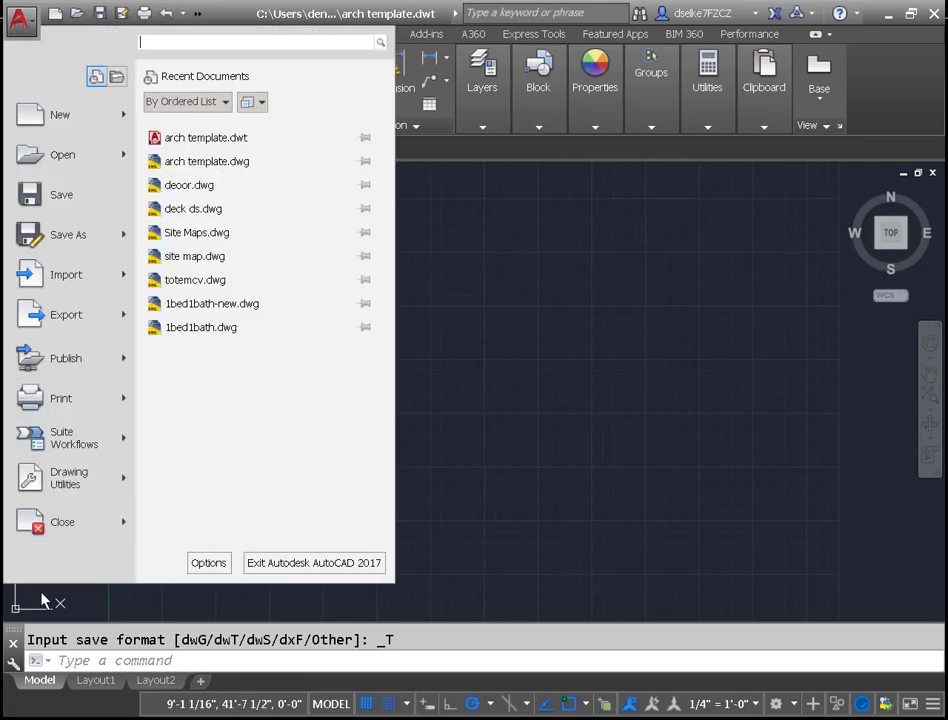
pyautogui.click(75, 520)
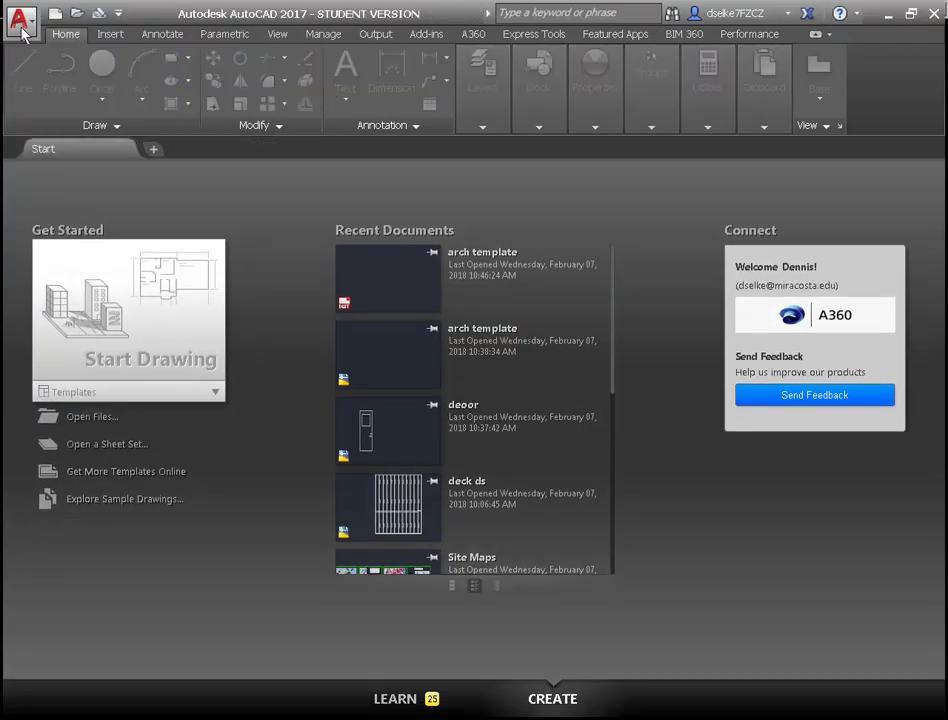
pyautogui.click(22, 28)
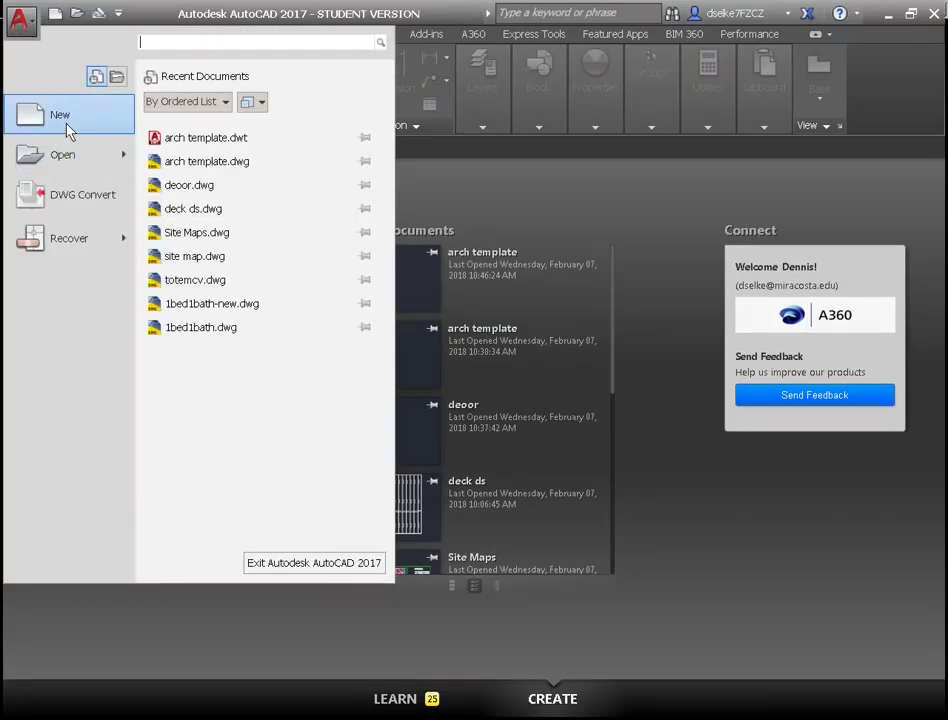
pyautogui.click(68, 130)
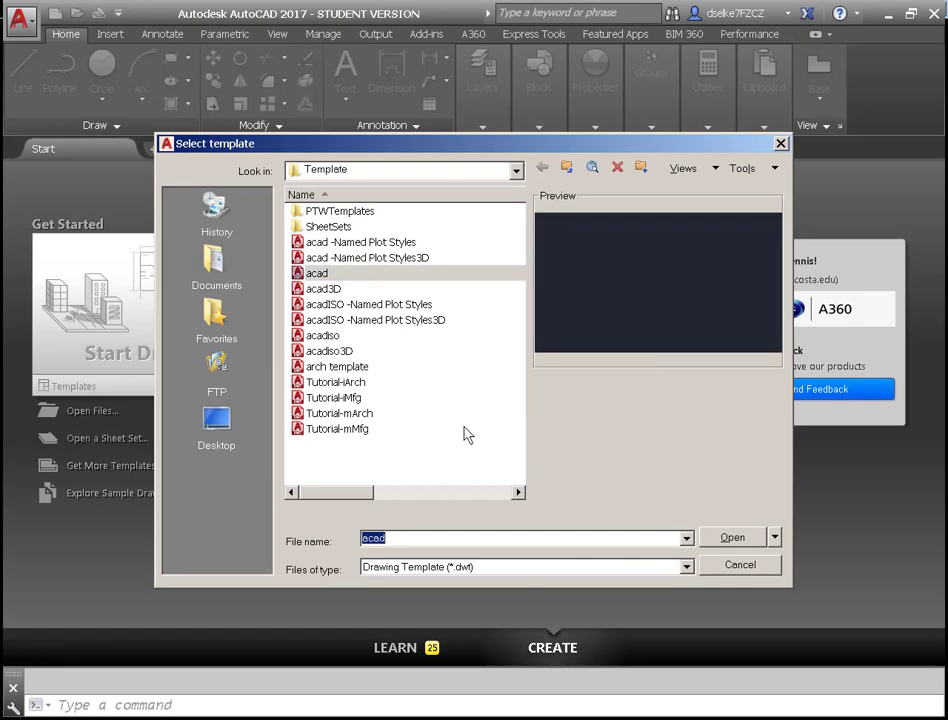
pyautogui.click(343, 368)
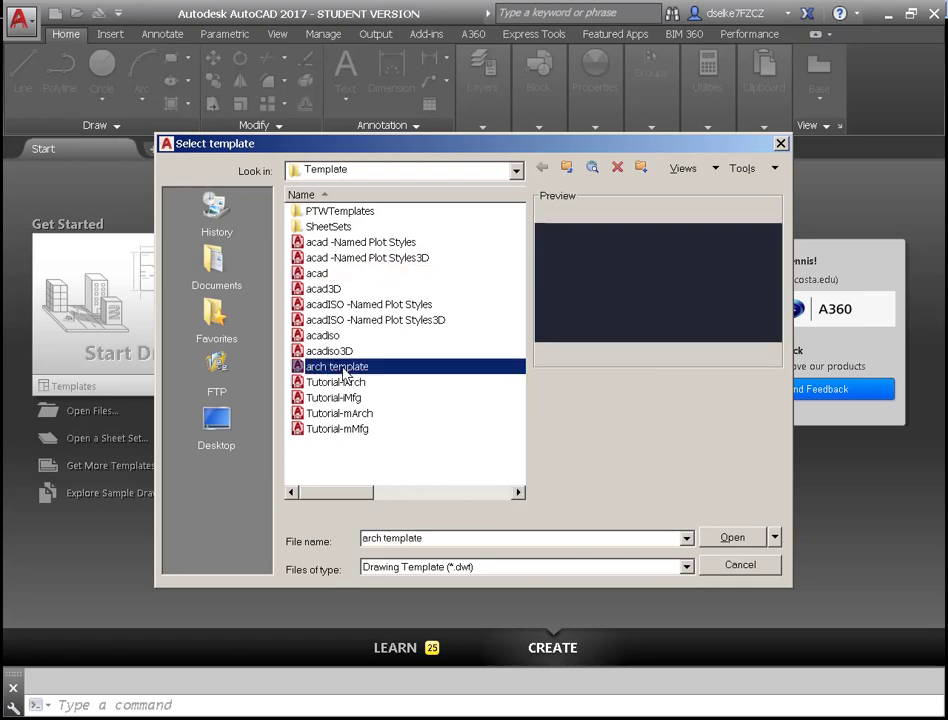
pyautogui.click(728, 541)
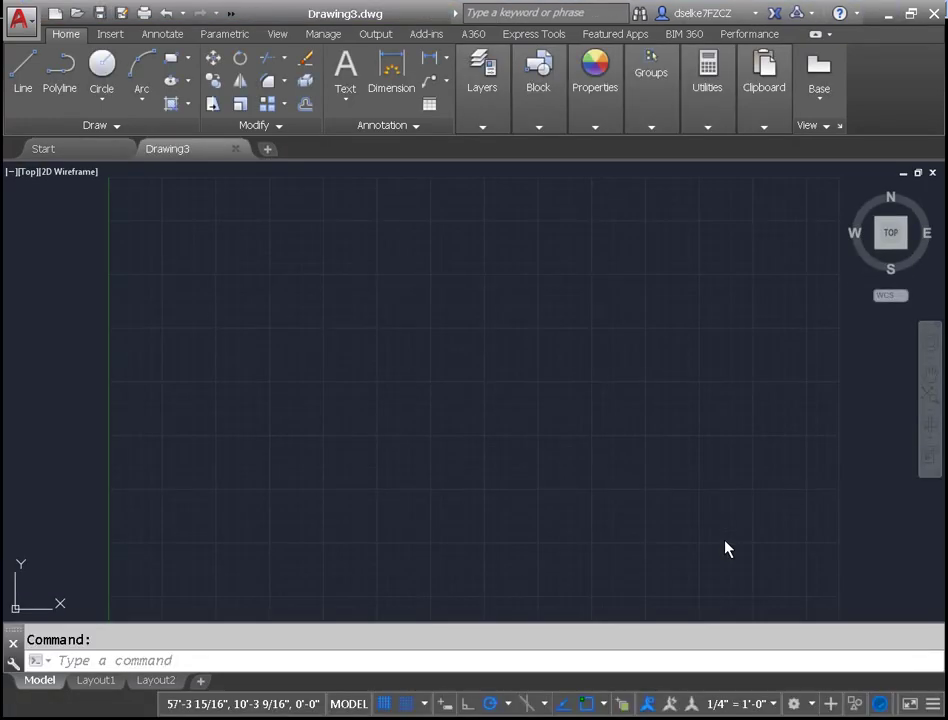